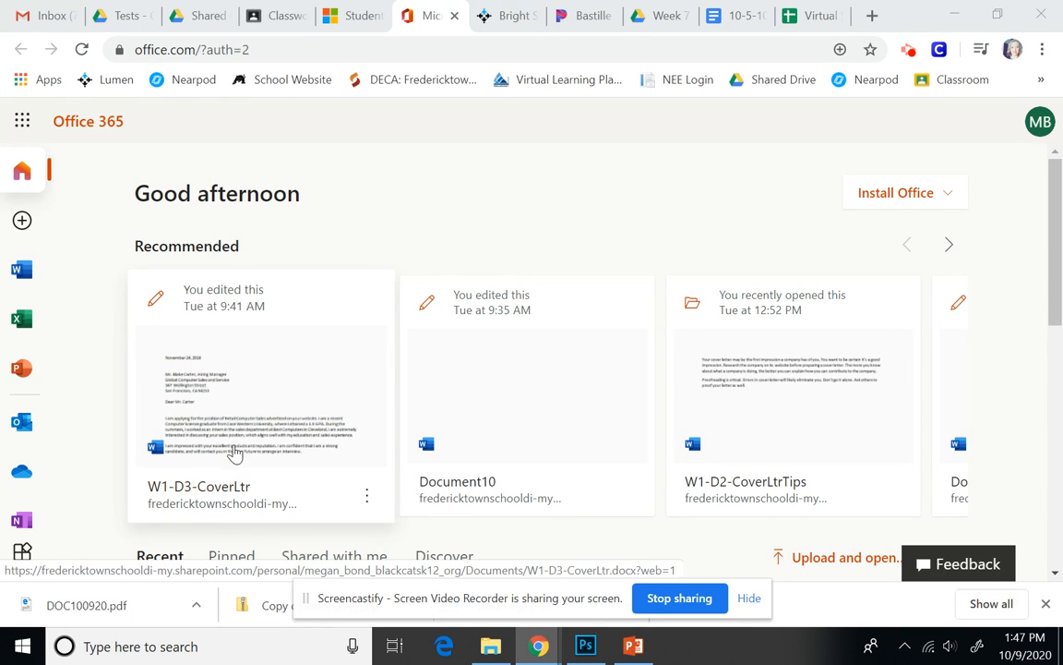
Open the W1-D3-CoverLtr document from the Recommended list in Word for the web.
left_click(297, 420)
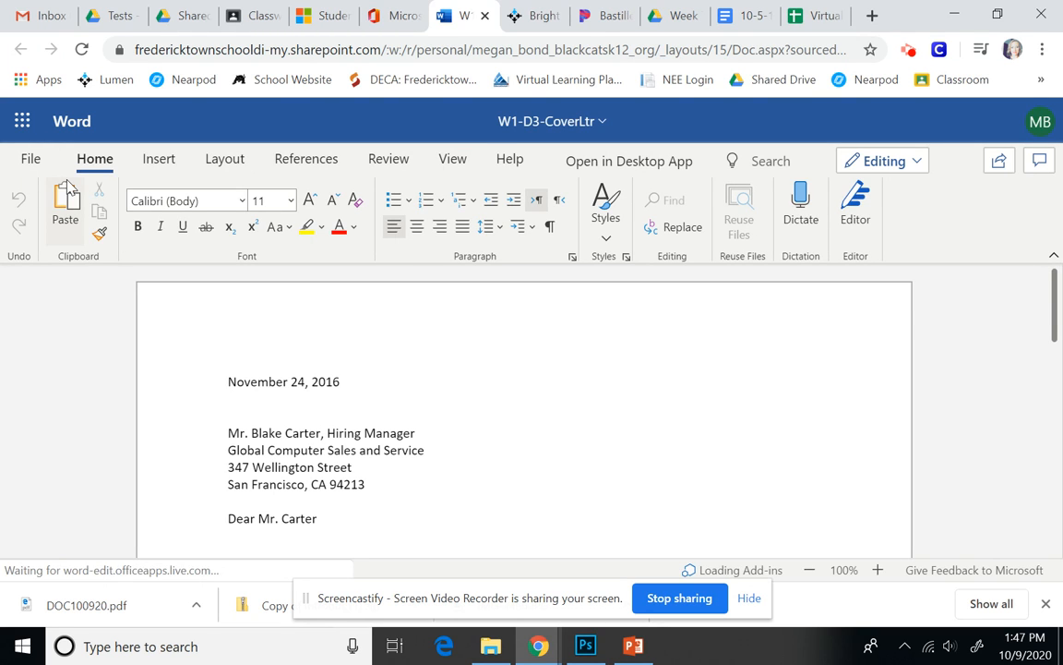
Save an online copy of the letter in Documents, renamed W1-D4-CoverLtr.
left_click(31, 159)
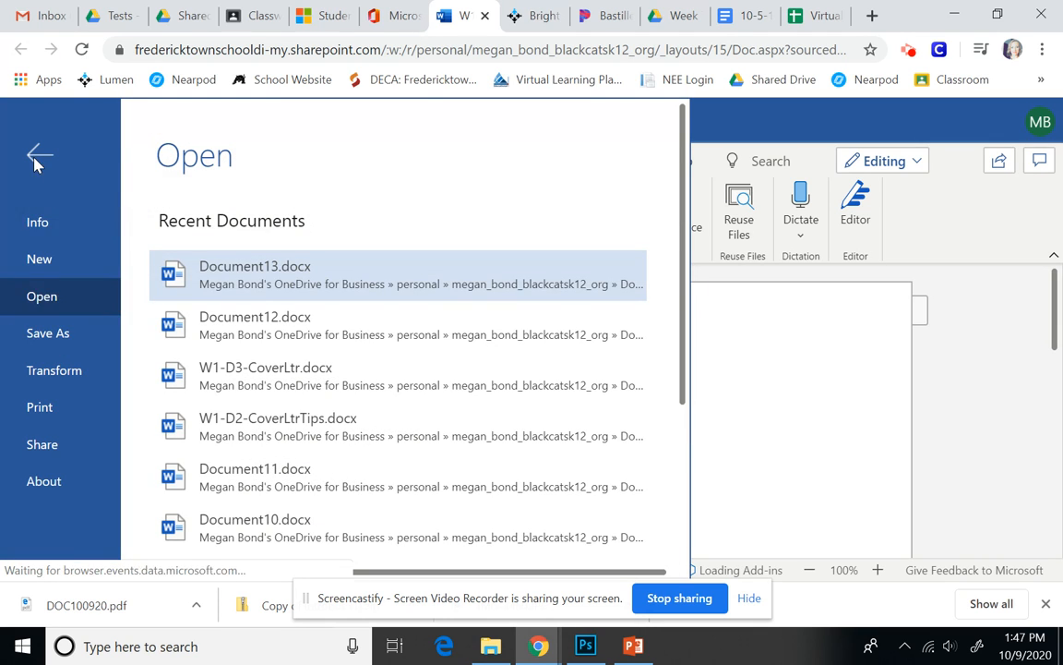
left_click(54, 334)
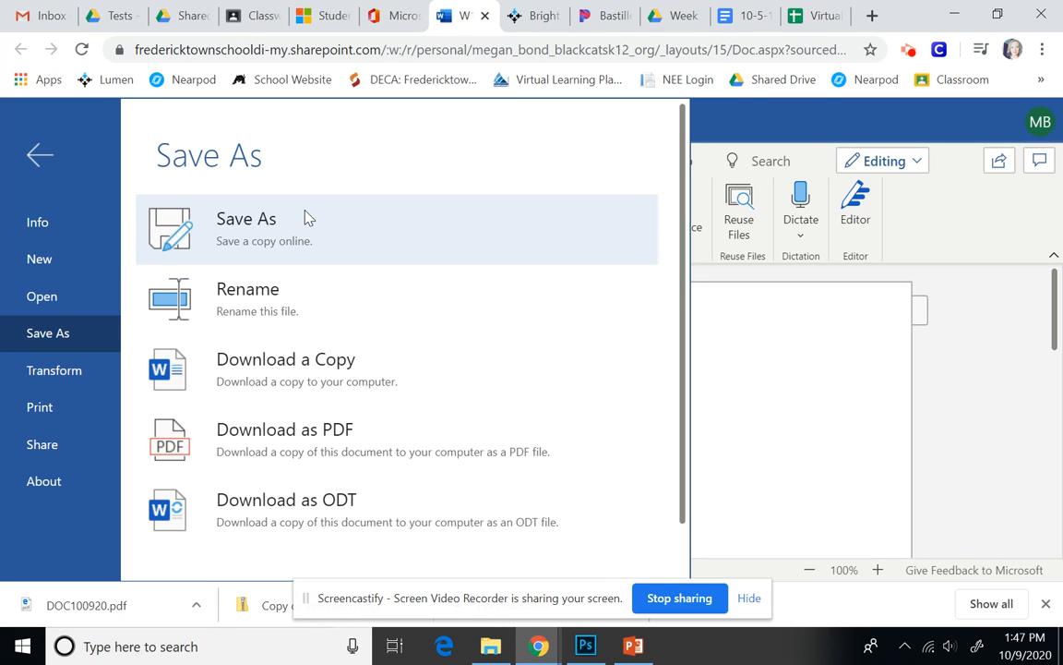
left_click(289, 235)
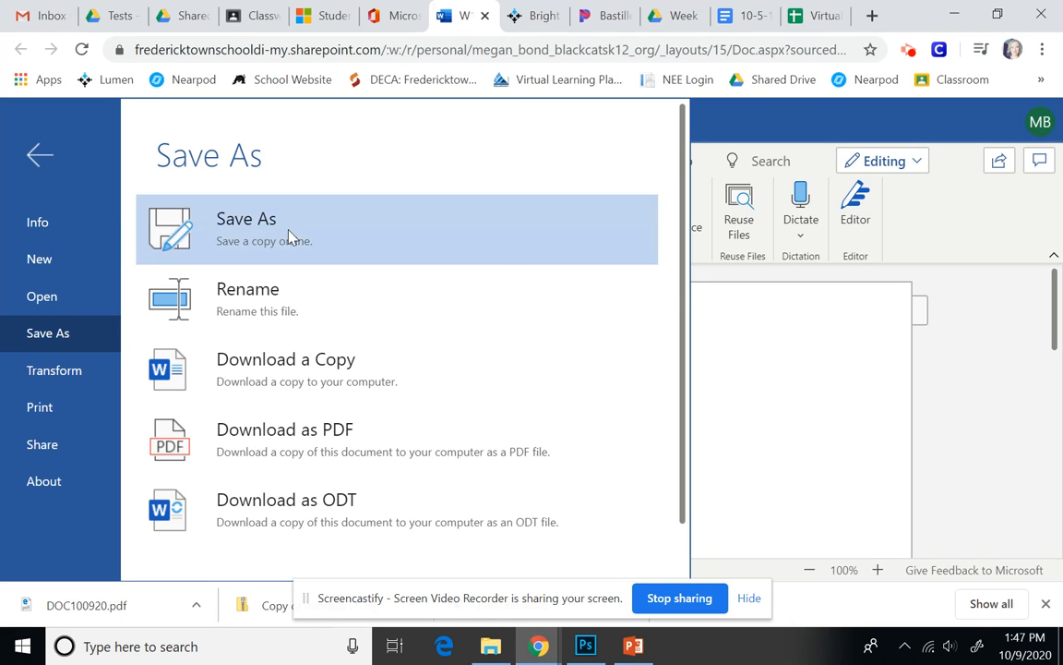
left_click(448, 310)
key("BackSpace")
type("4-CoverLtr")
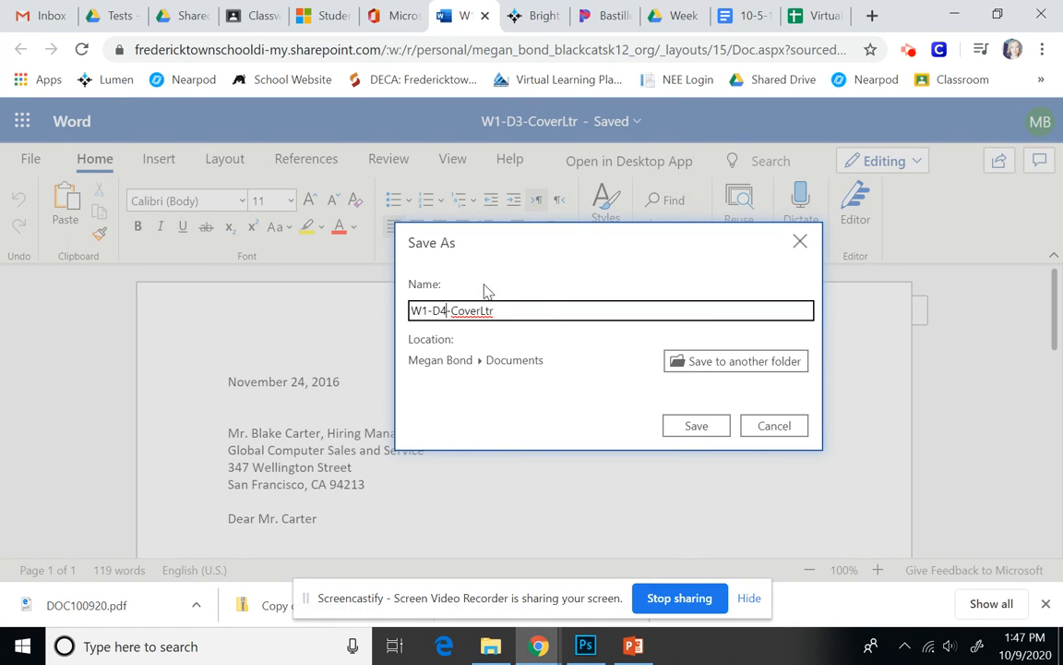
left_click(688, 427)
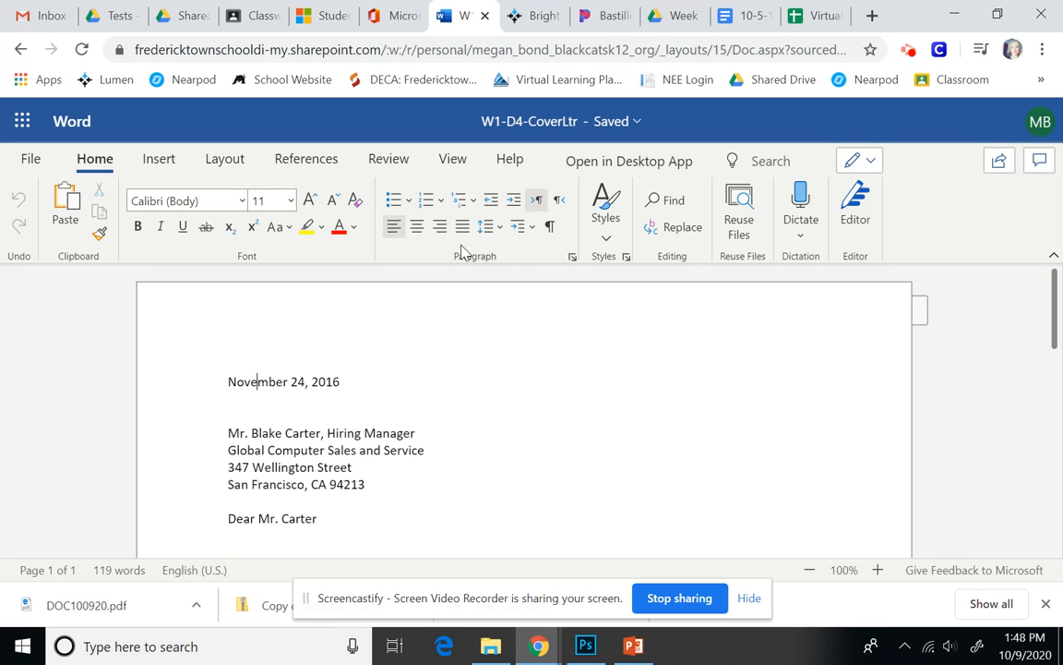
left_click(418, 228)
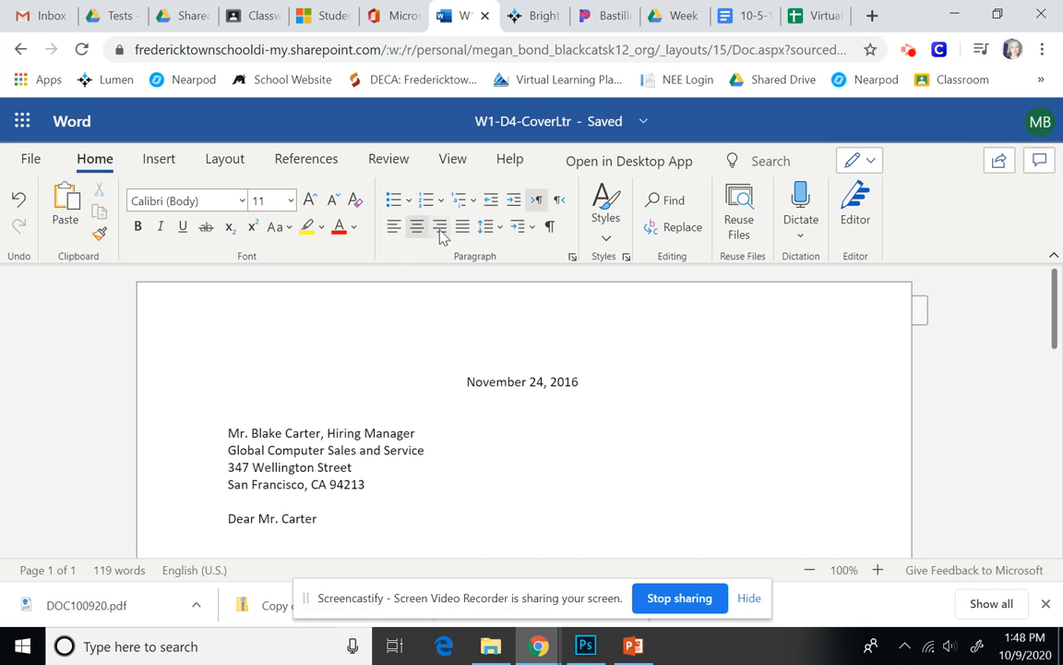
left_click(440, 230)
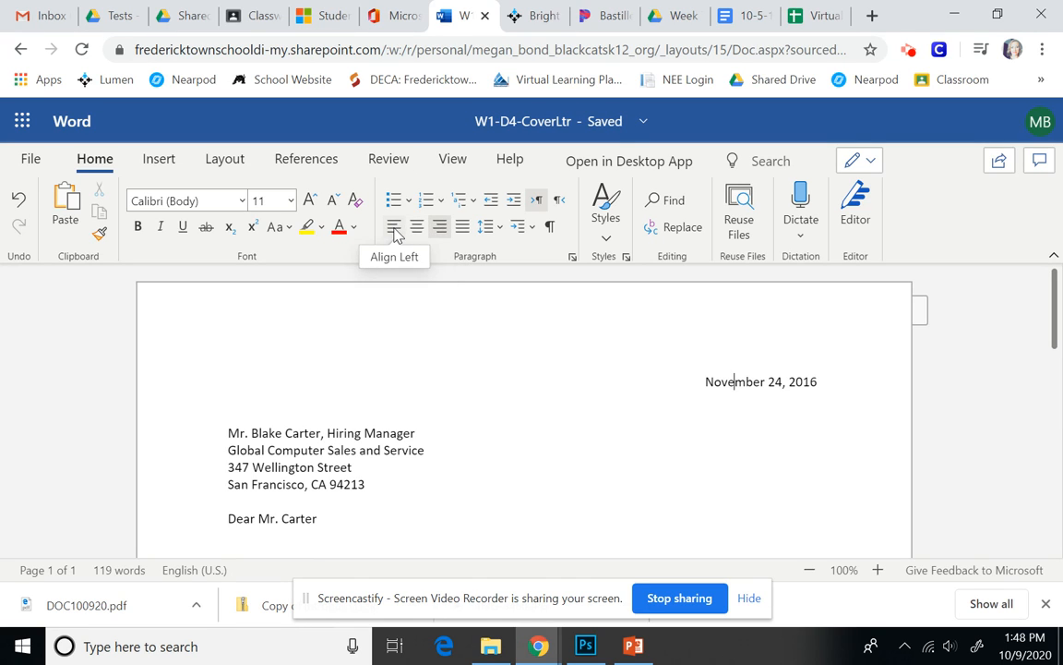
left_click(395, 229)
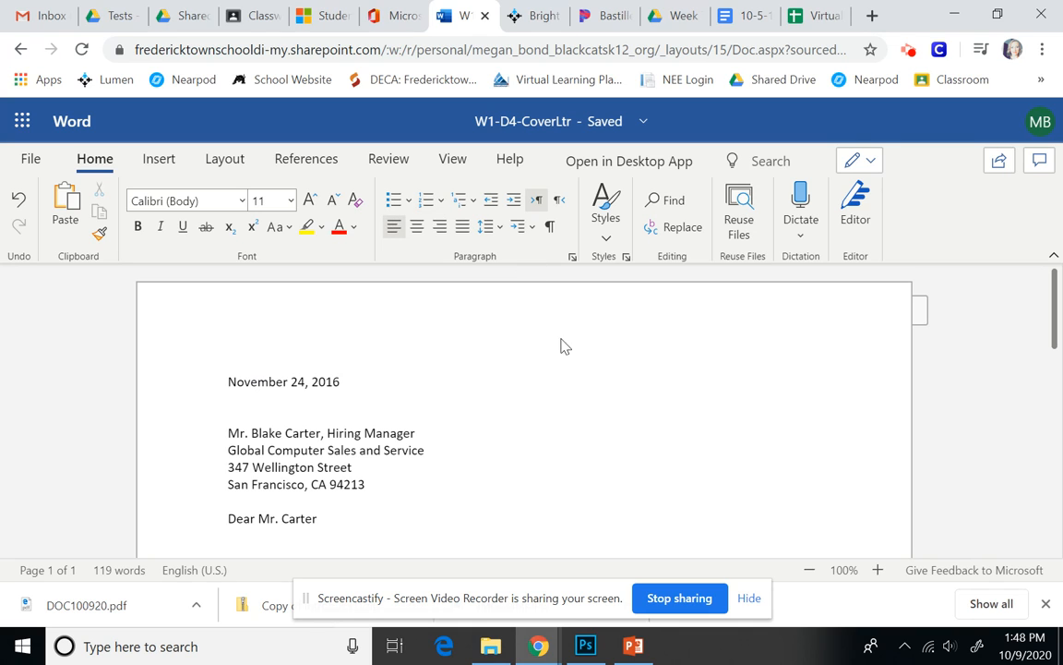
Show formatting marks and type 'Sincerely,' on the letter's last empty line.
scroll(506, 457, "down", 3)
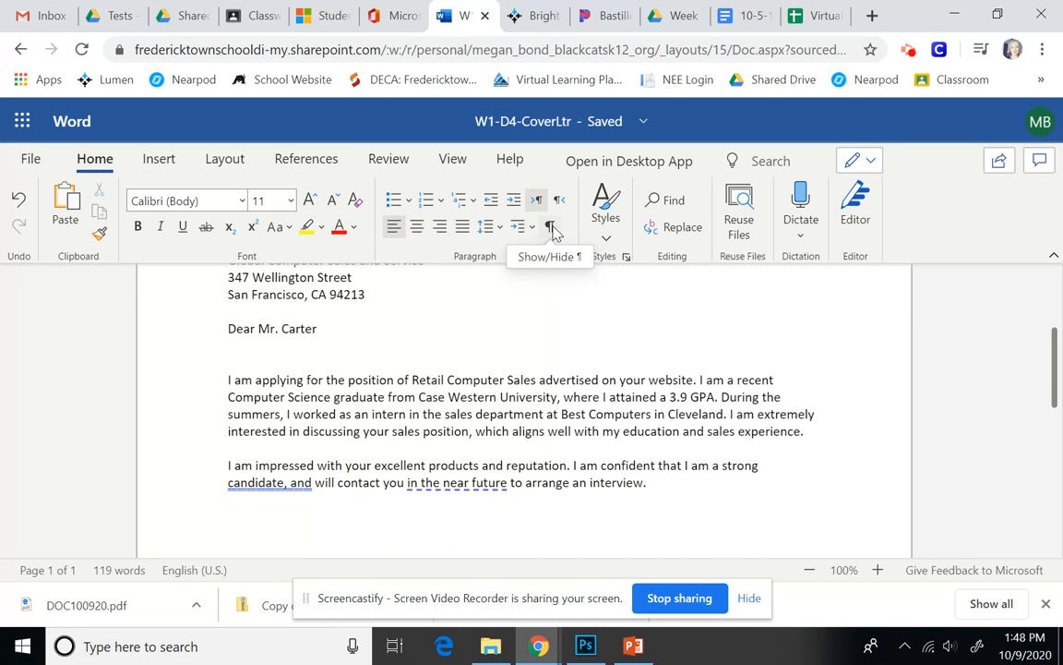
left_click(551, 228)
scroll(636, 506, "down", 2)
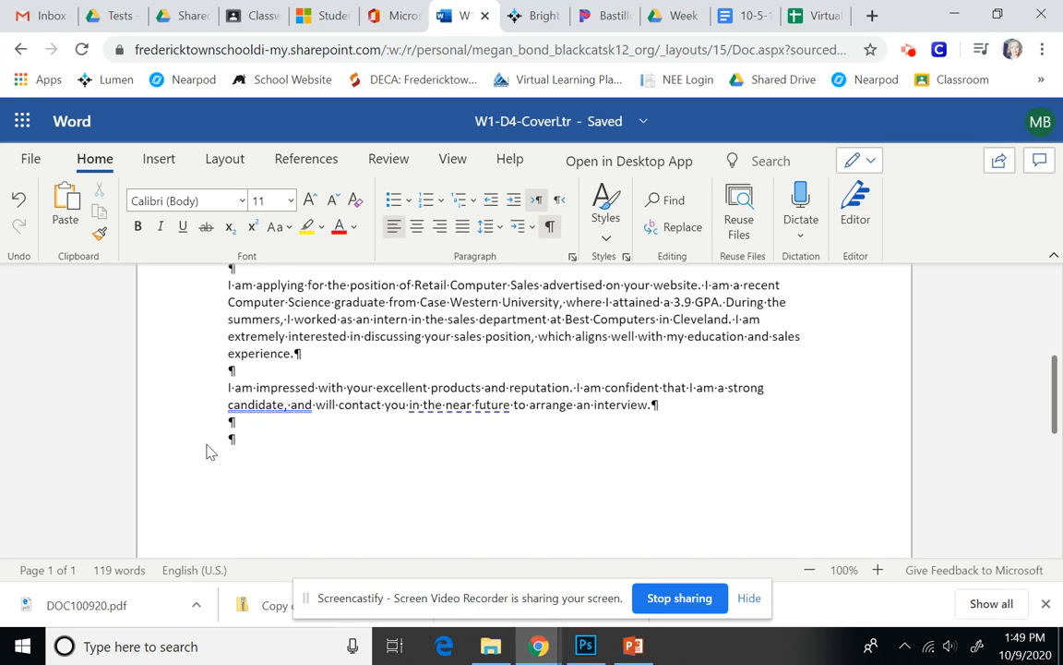
left_click(234, 438)
type("Sincerely")
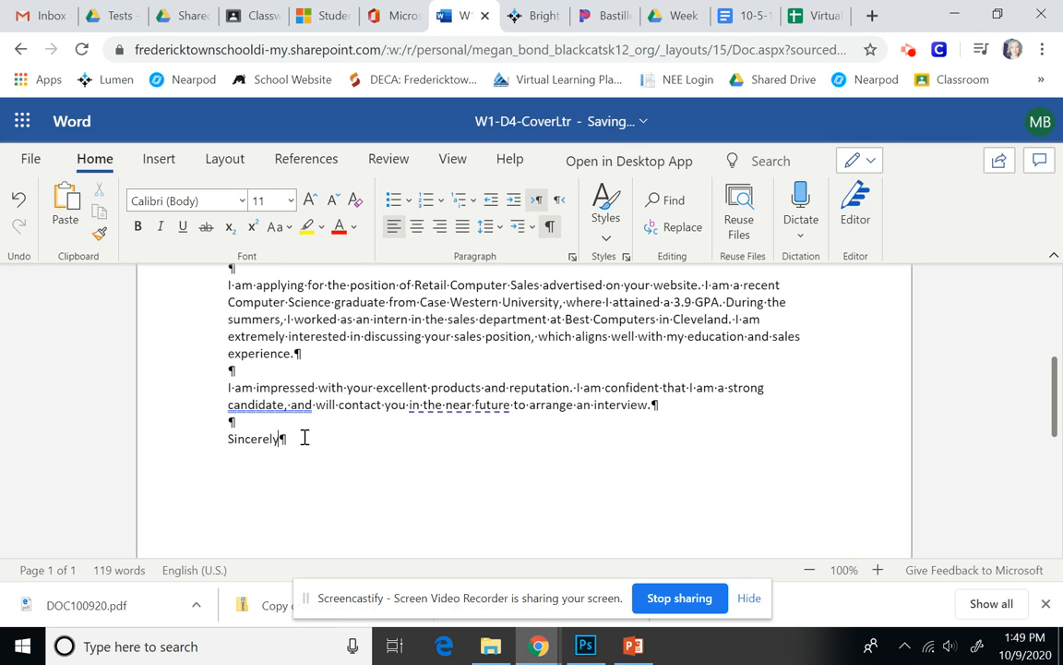
type(",")
Type the writer's full name below blank signature lines, then an Enclosure line.
key("Return")
key("Return")
key("Return")
key("Return")
key("BackSpace")
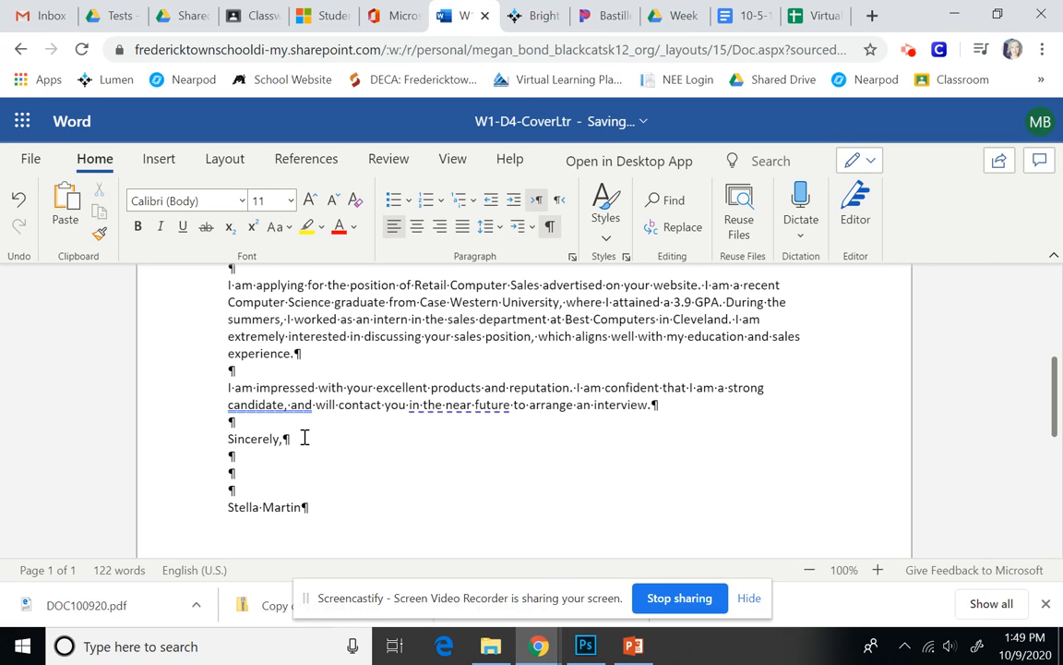
key("Return")
key("Return")
type("Enclosure")
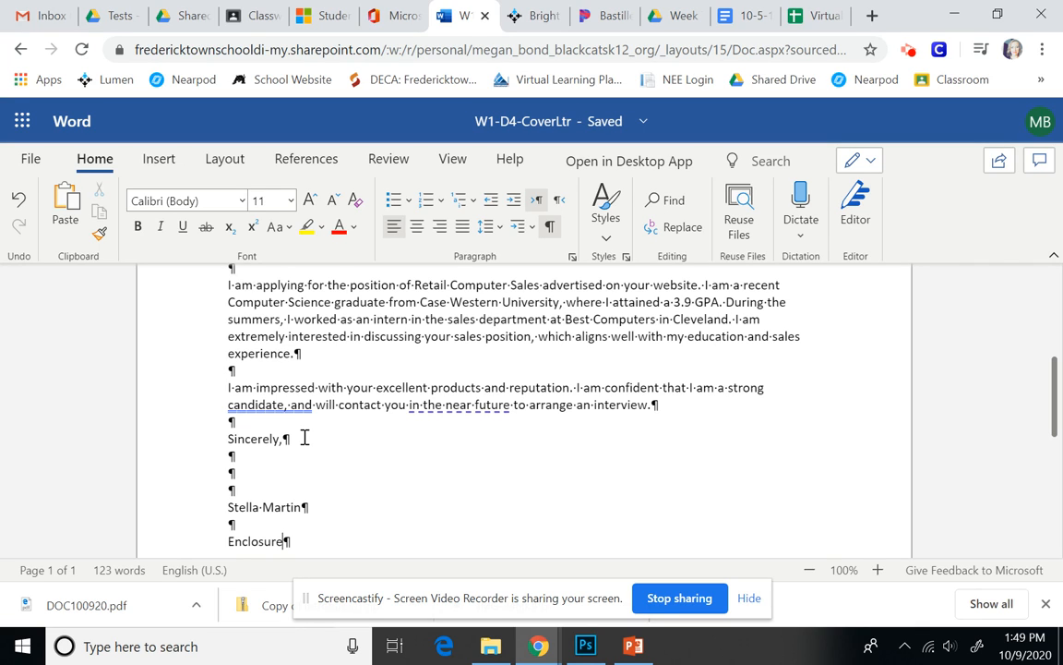
Zoom the page out to 40% to see the whole letter.
left_click(806, 570)
left_click(806, 570)
left_click(808, 570)
left_click(808, 570)
left_click(807, 571)
left_click(807, 570)
scroll(793, 529, "up", 2)
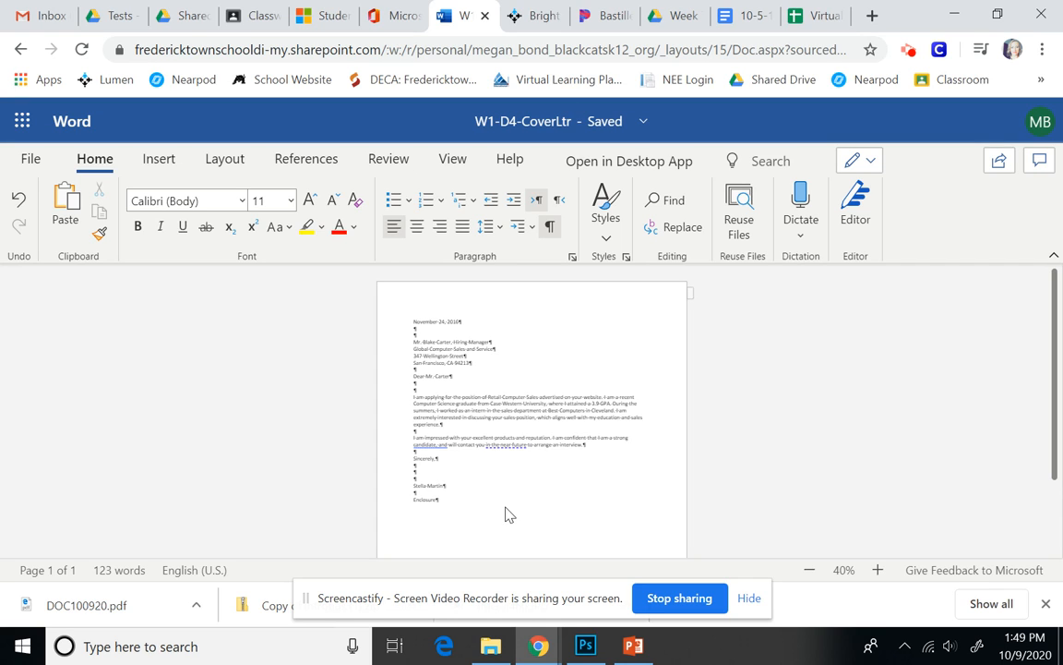
scroll(505, 515, "down", 2)
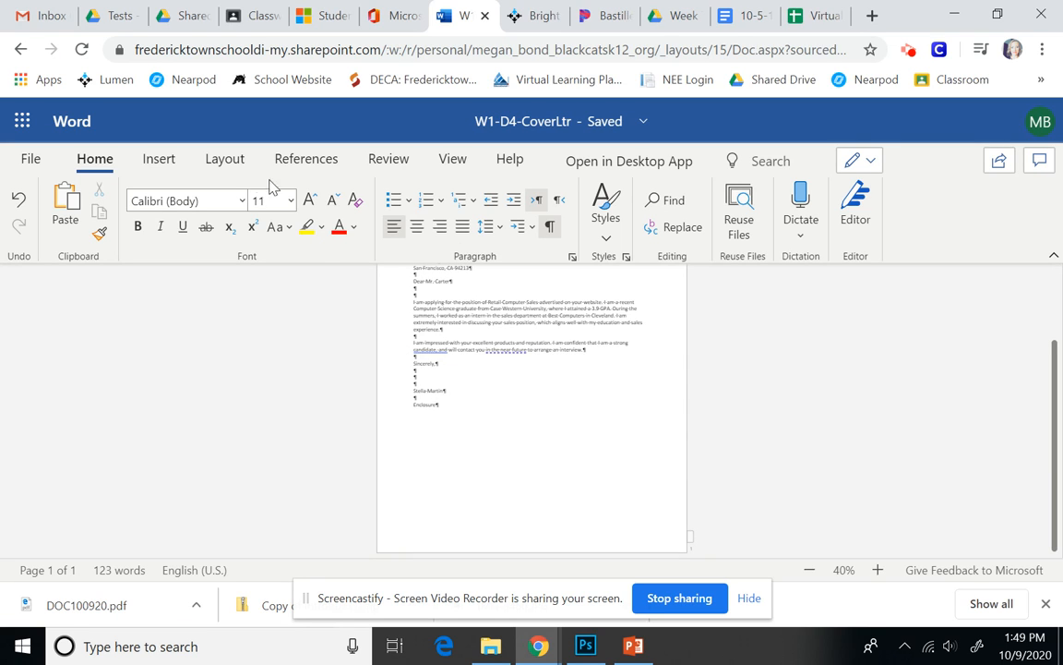
Set the Enclosure paragraph's alignment to Center in the Layout Paragraph dialog.
left_click(219, 161)
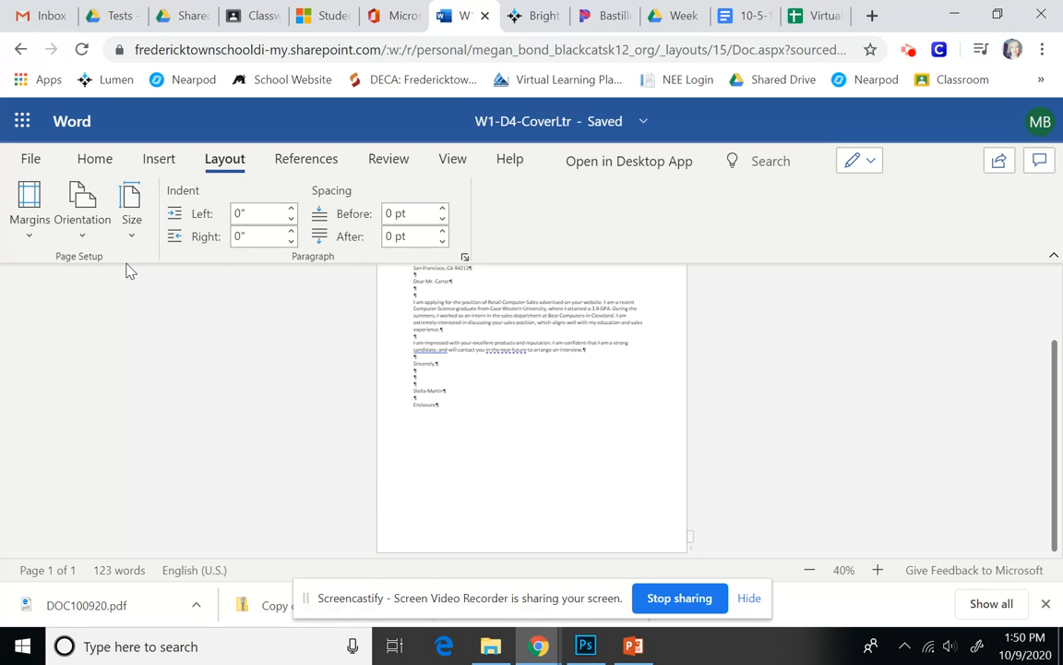
left_click(465, 259)
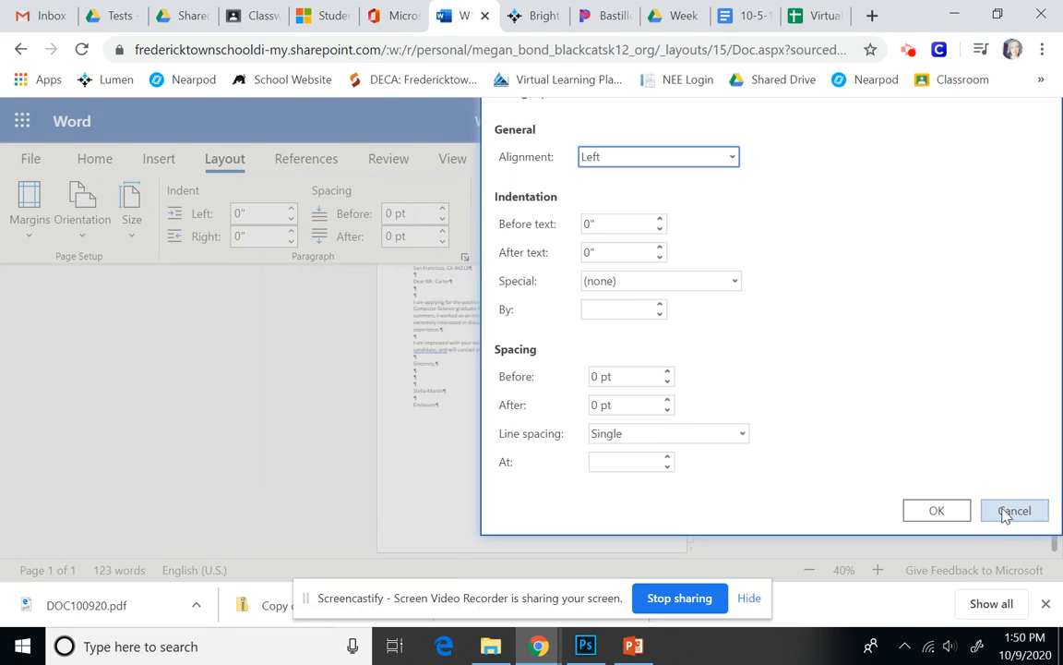
left_click(1012, 509)
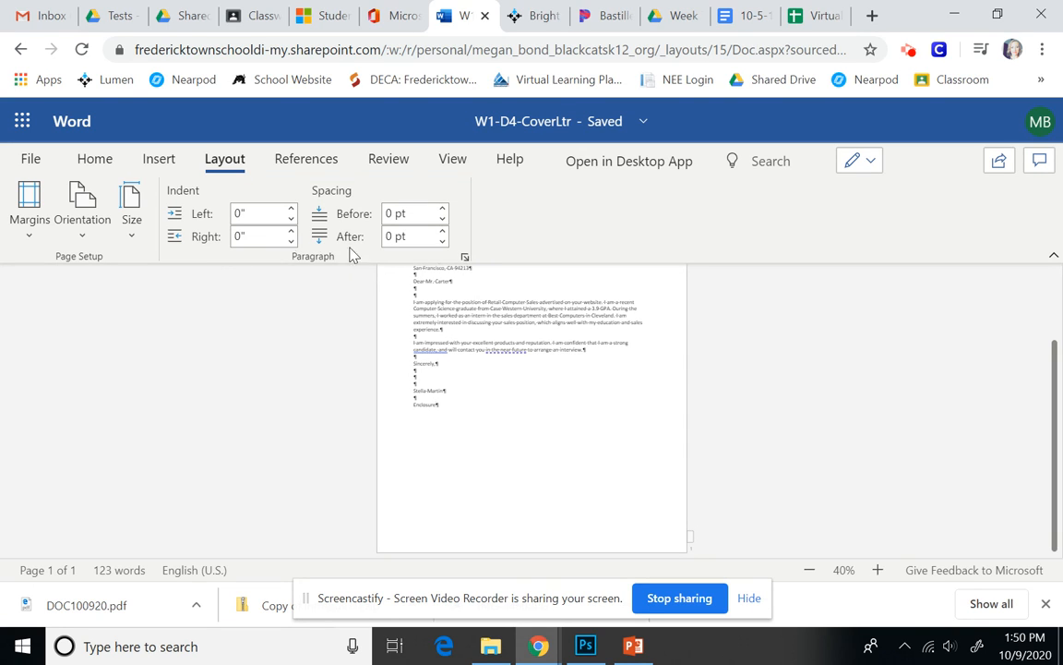
left_click(466, 261)
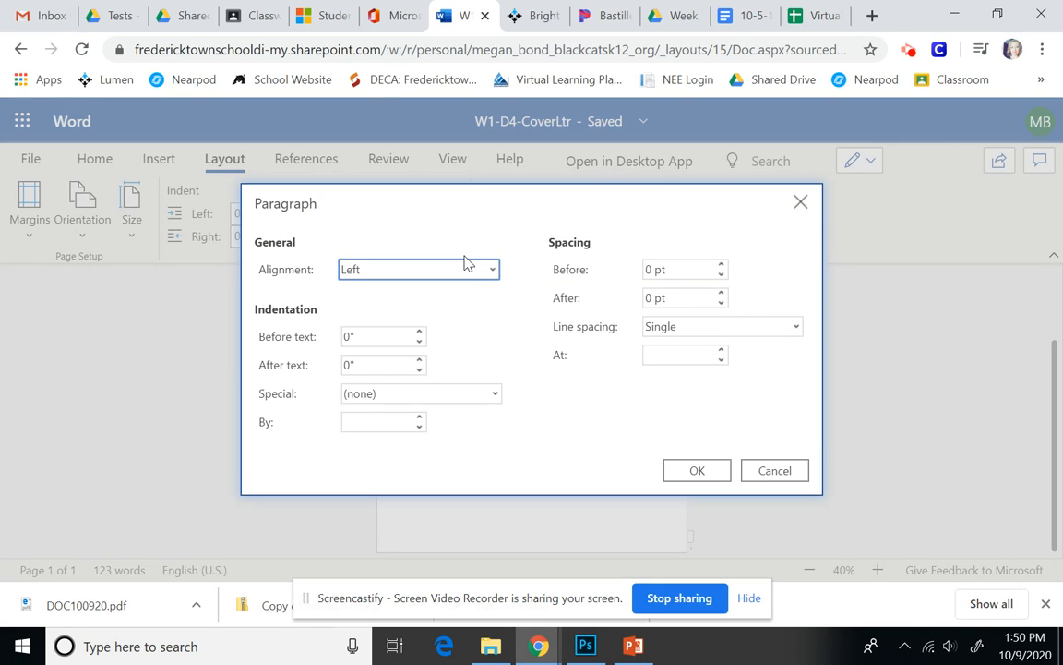
left_click(376, 273)
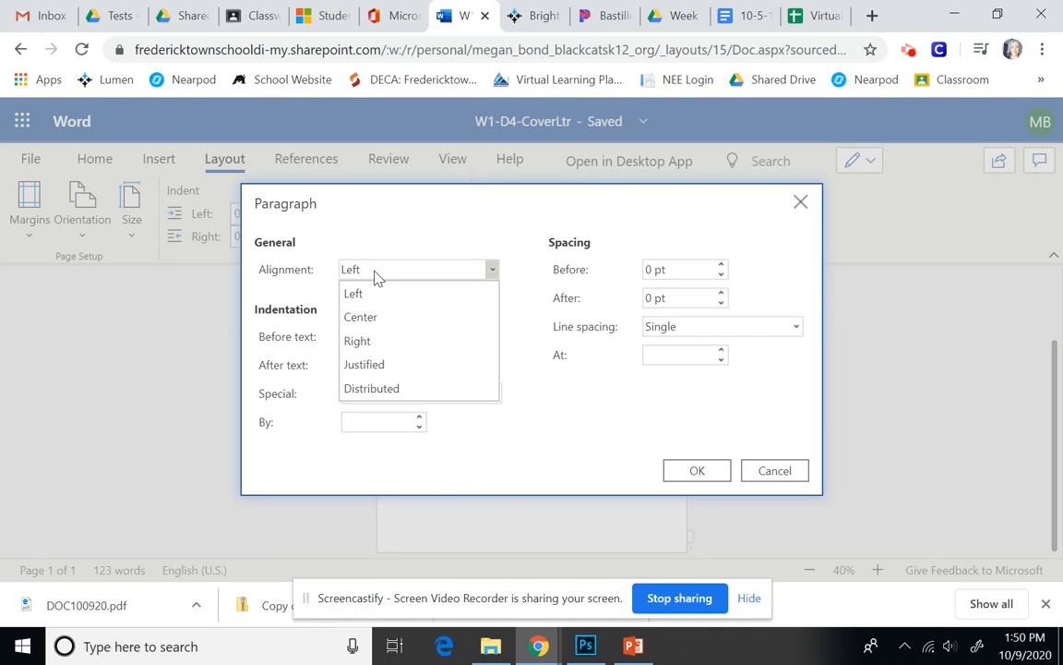
left_click(360, 317)
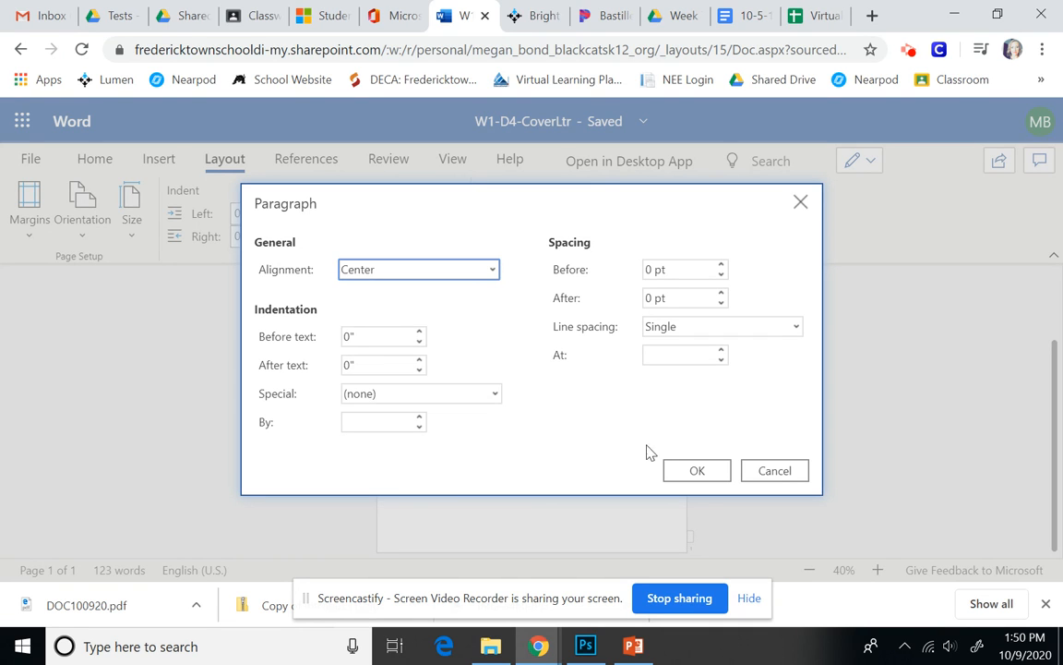
left_click(690, 471)
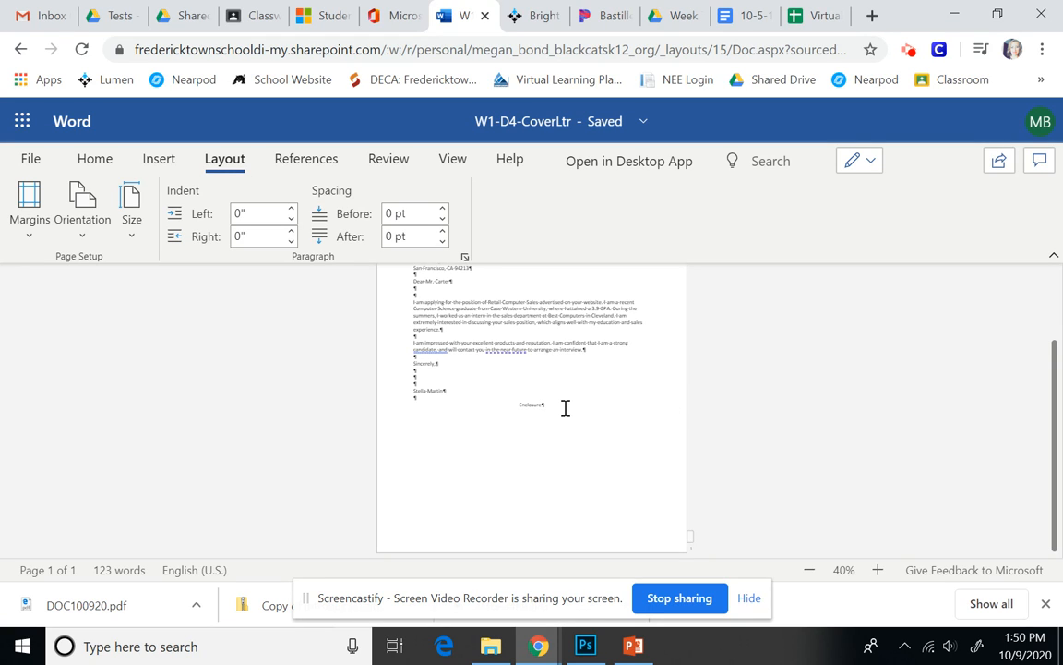
left_click_drag(466, 389, 389, 366)
left_click(491, 398)
key("ctrl+l")
key("ctrl+z")
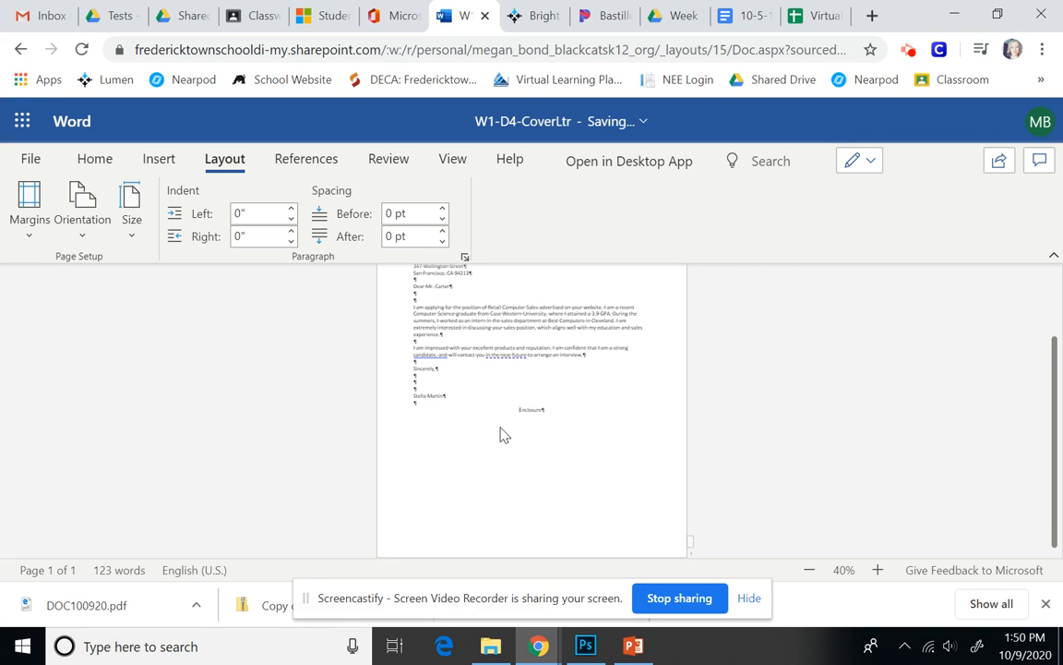
left_click(465, 257)
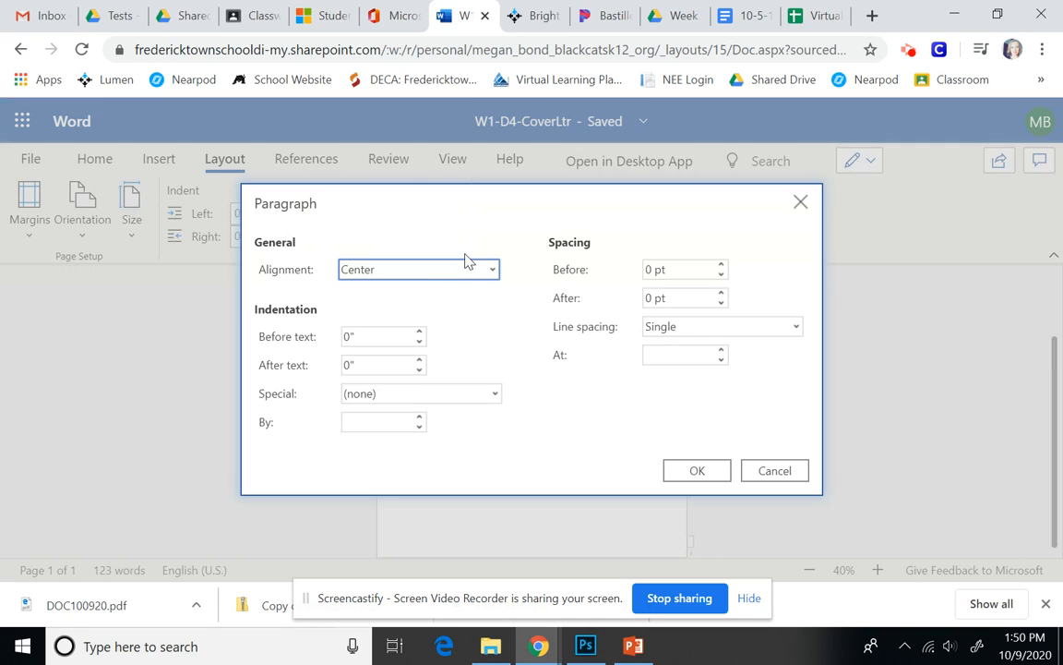
left_click(436, 275)
left_click(415, 294)
left_click(694, 472)
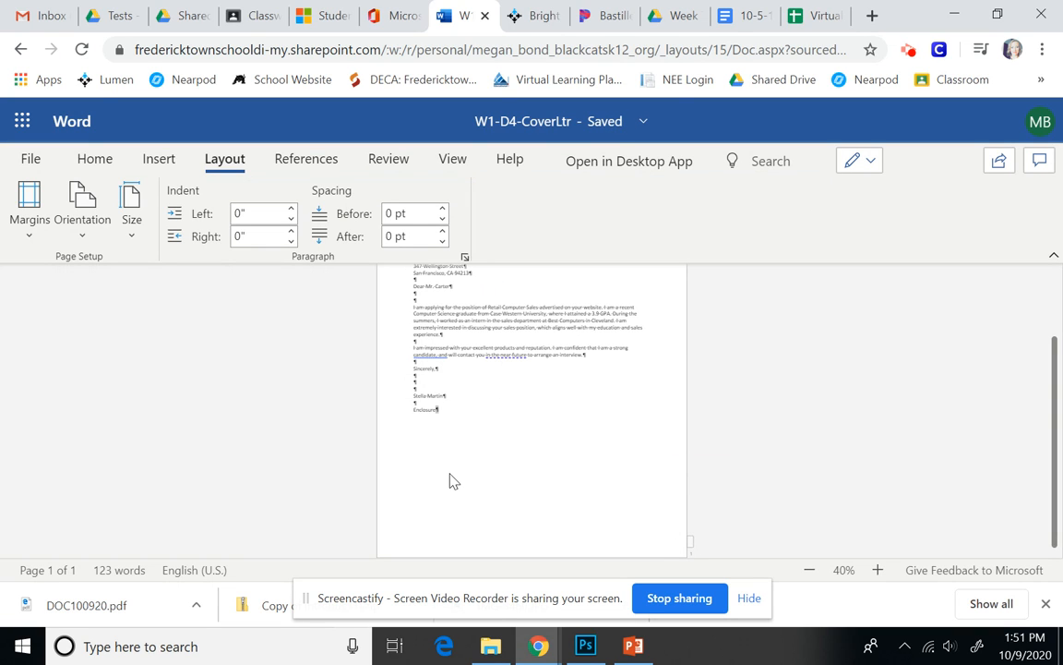
left_click(464, 257)
left_click(462, 272)
left_click(351, 314)
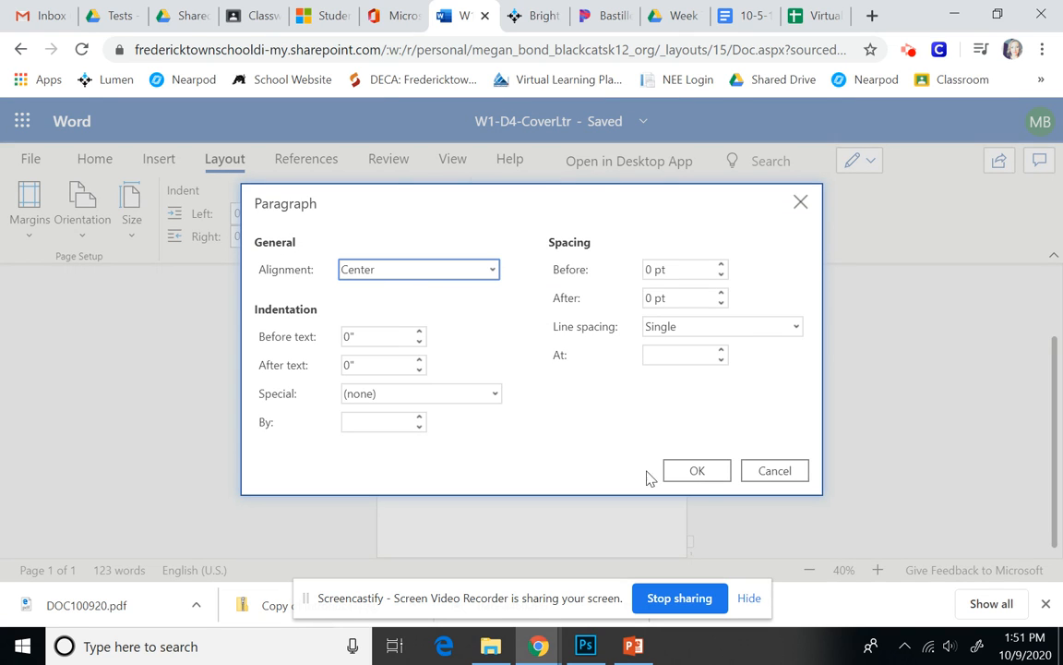
left_click(701, 475)
key("ctrl+z")
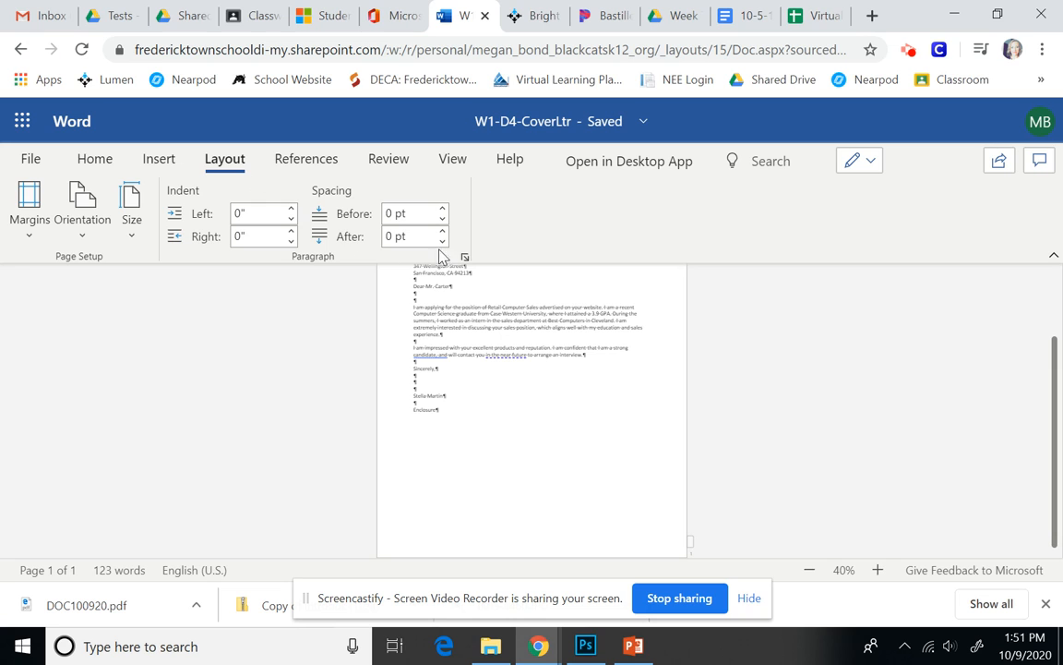
left_click(464, 257)
left_click(766, 474)
key("ctrl+a")
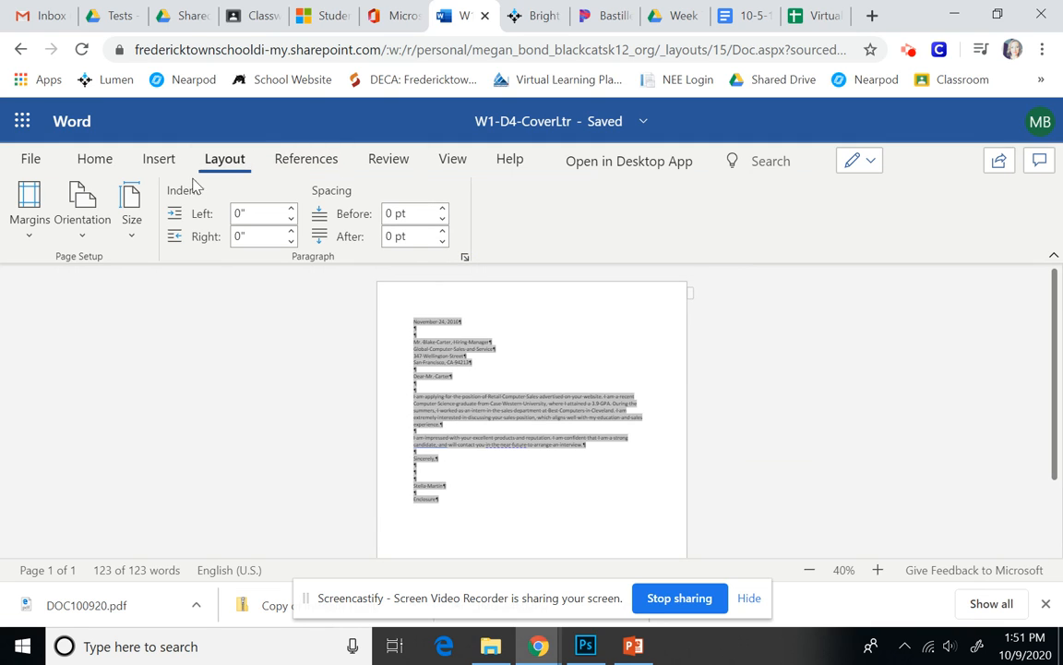
left_click(464, 255)
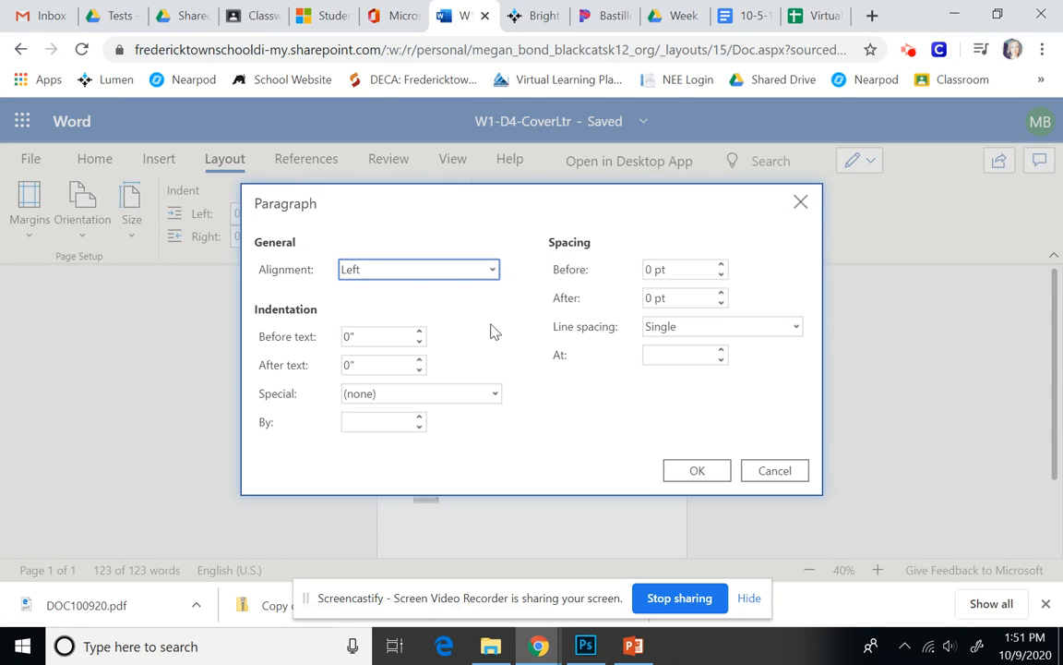
left_click(426, 269)
left_click(407, 318)
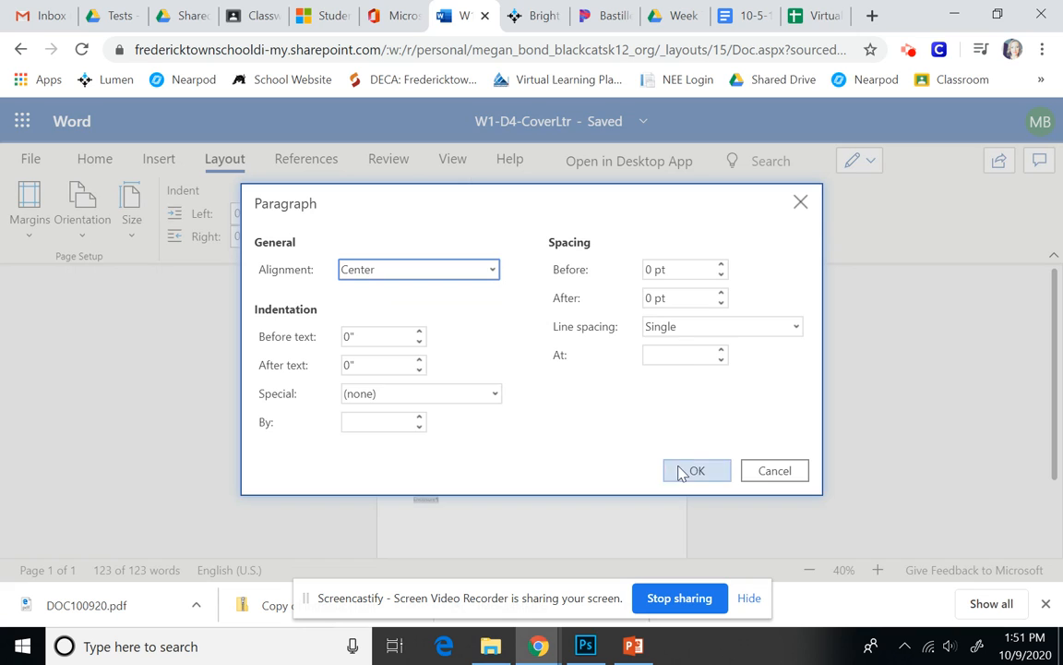
left_click(688, 468)
left_click(577, 487)
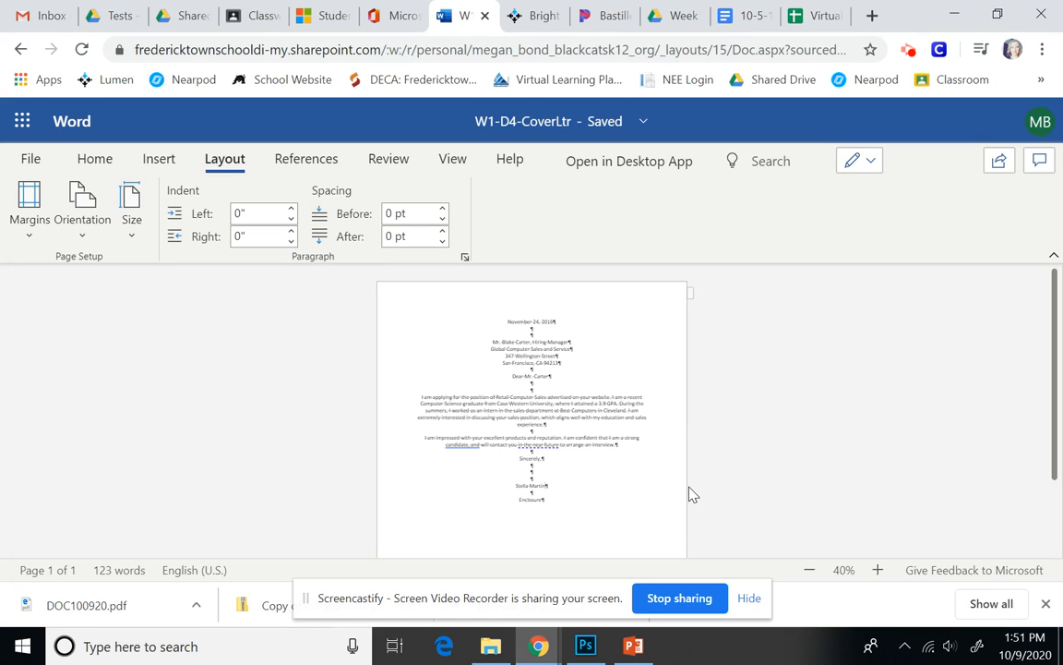
key("ctrl+a")
key("ctrl+l")
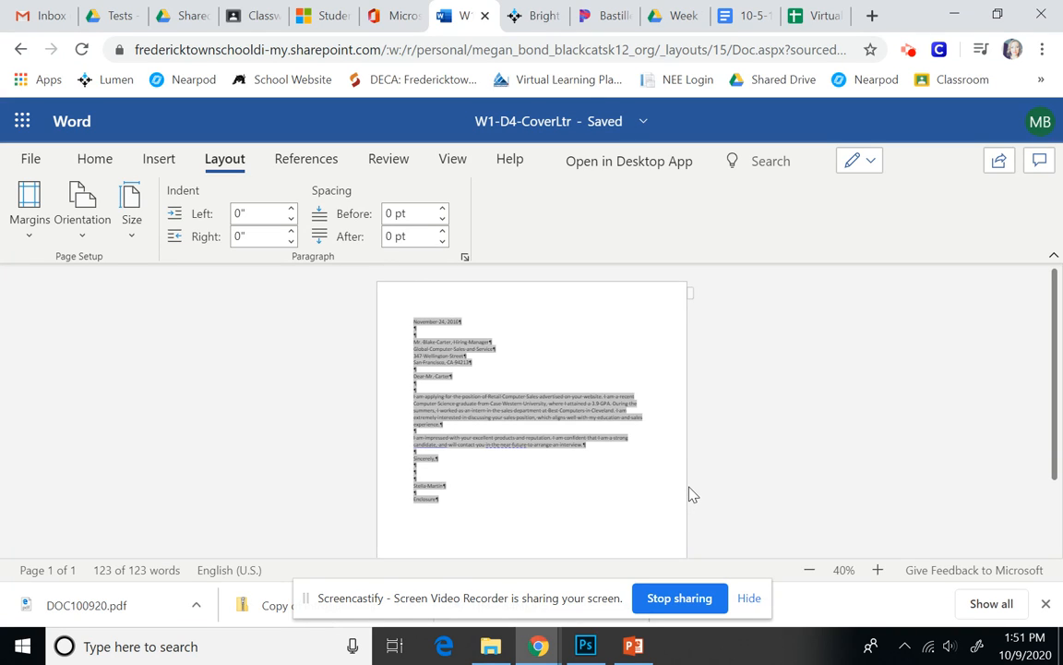
left_click(471, 498)
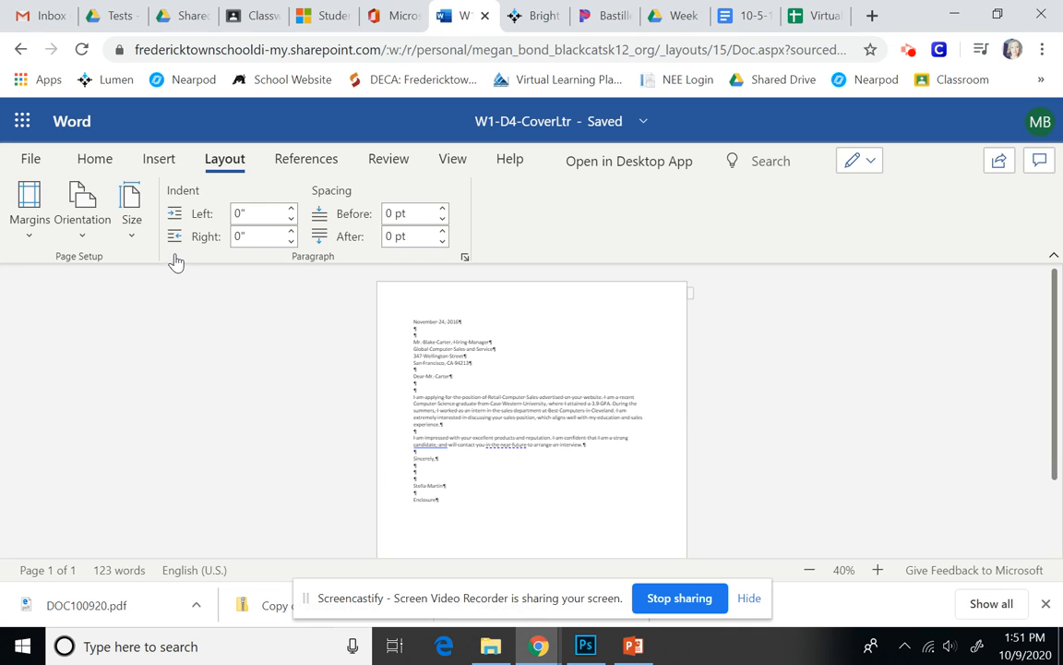
Download a copy of W1-D4-CoverLtr to the computer and confirm the download.
left_click(31, 159)
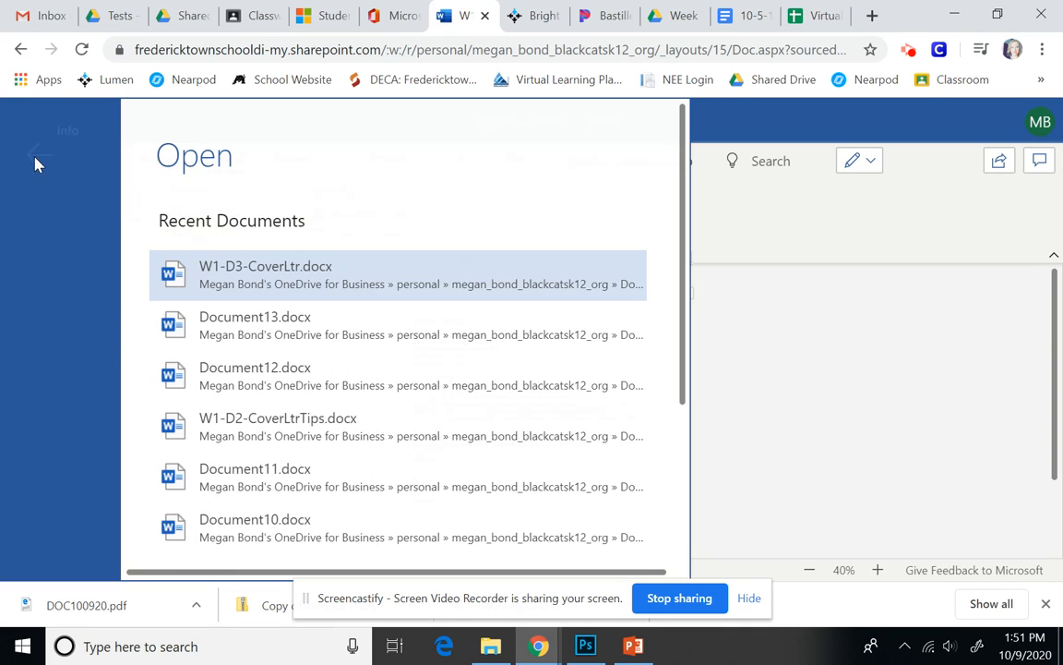
left_click(48, 334)
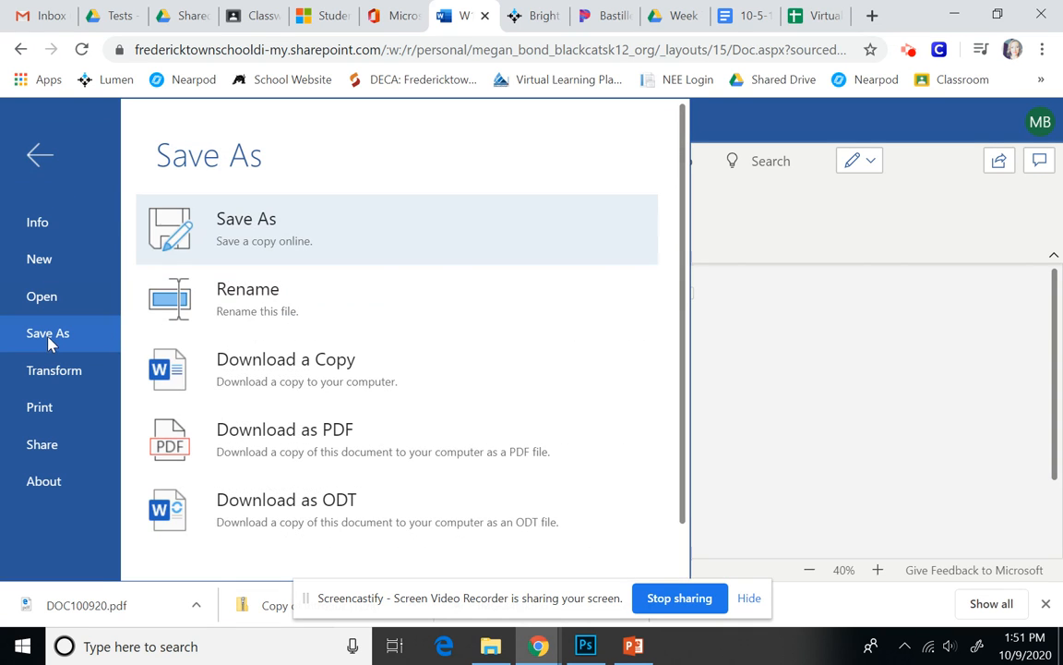
left_click(269, 373)
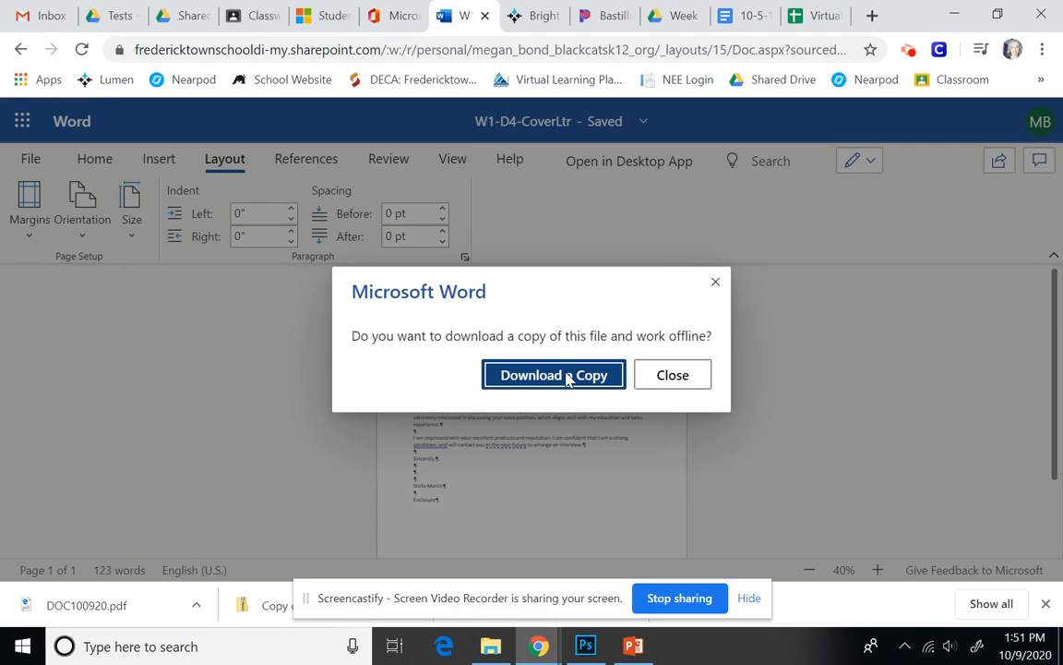
left_click(554, 375)
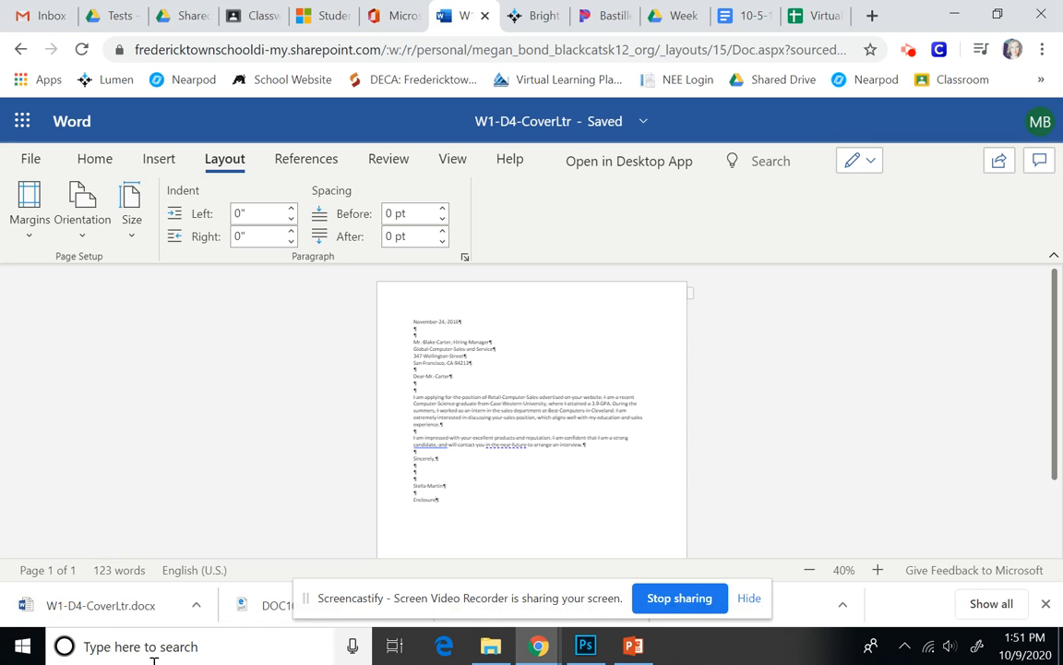
In Google Classroom, open Word Assignment 2 in Intro to Computer Applications 03.
left_click(256, 11)
left_click(34, 127)
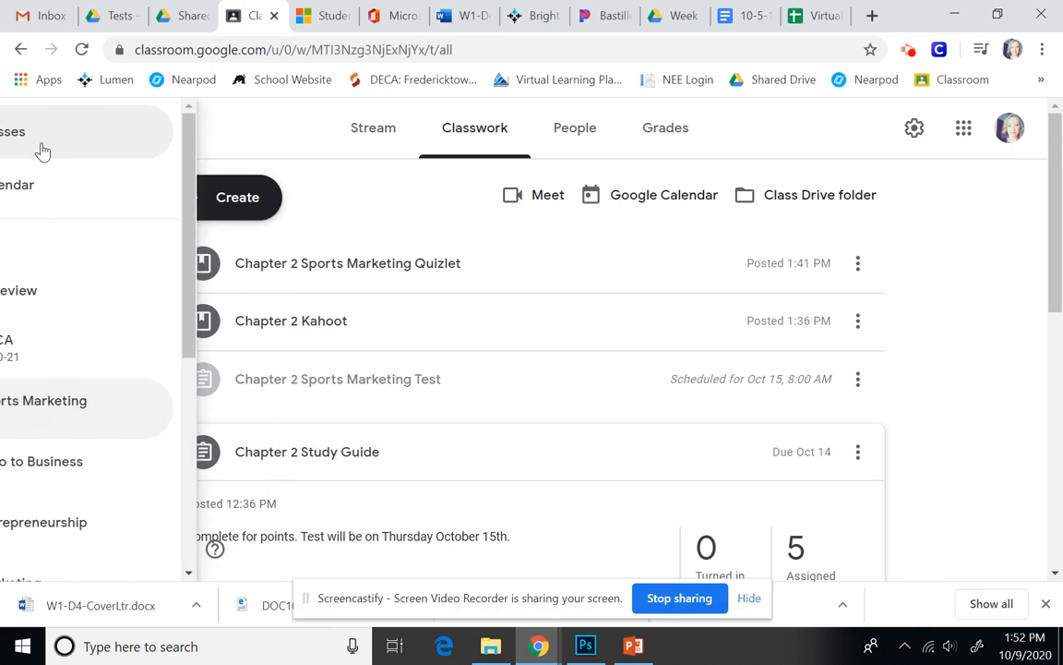
scroll(174, 482, "down", 5)
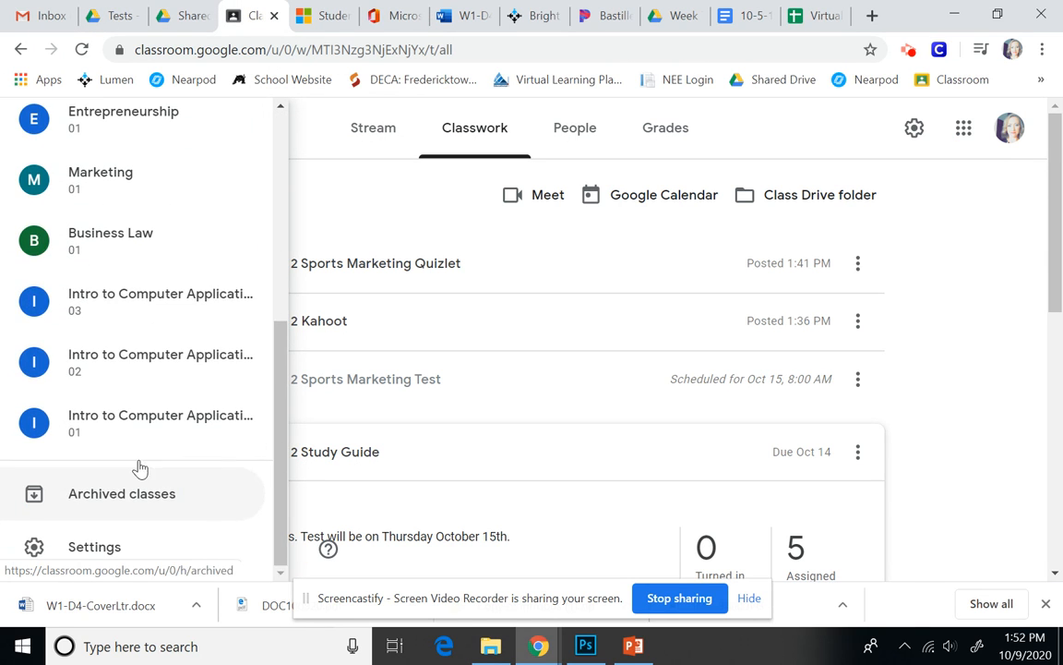
left_click(100, 310)
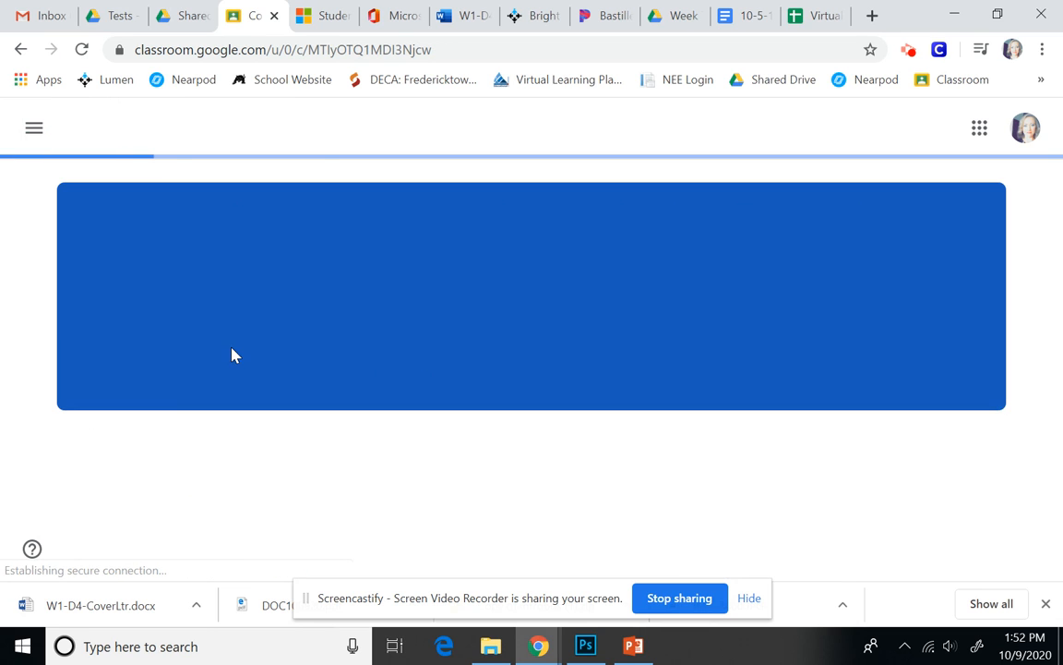
scroll(494, 466, "down", 5)
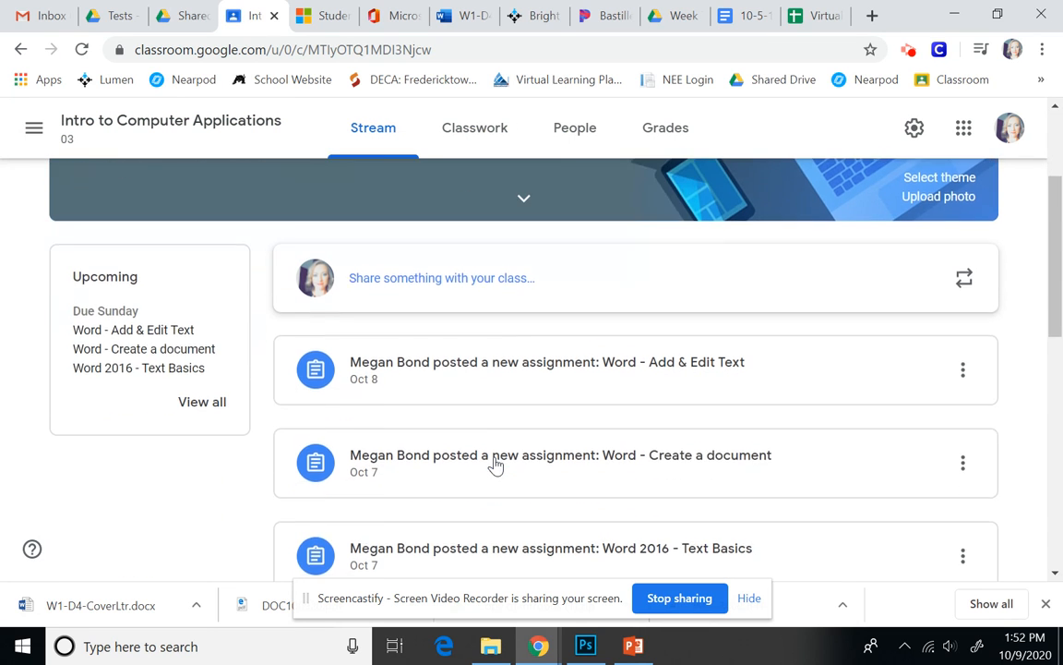
scroll(609, 479, "down", 3)
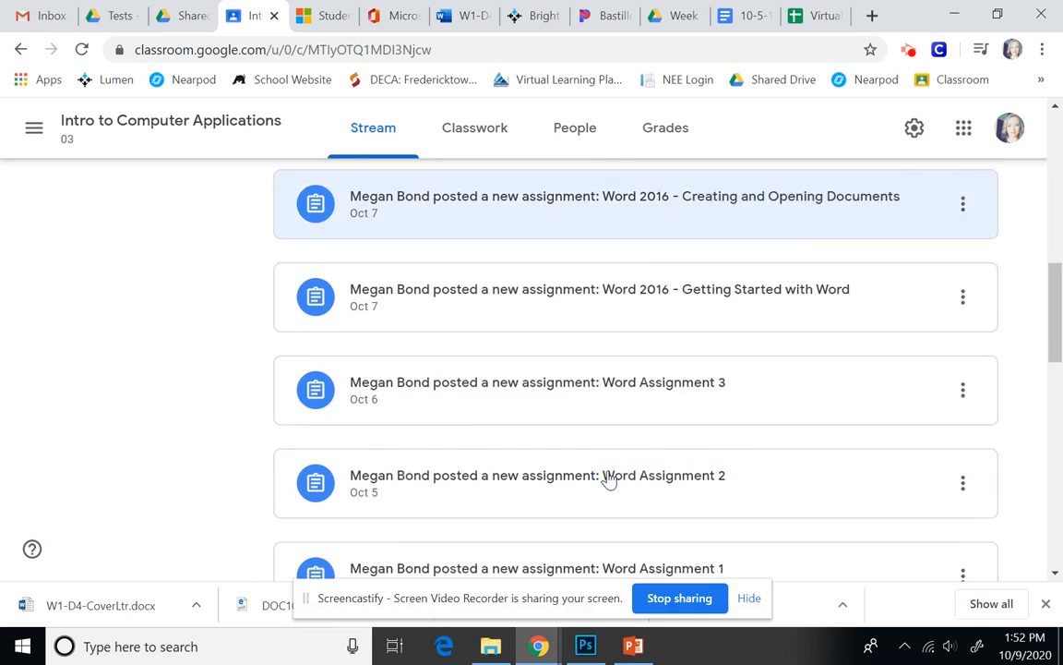
left_click(612, 458)
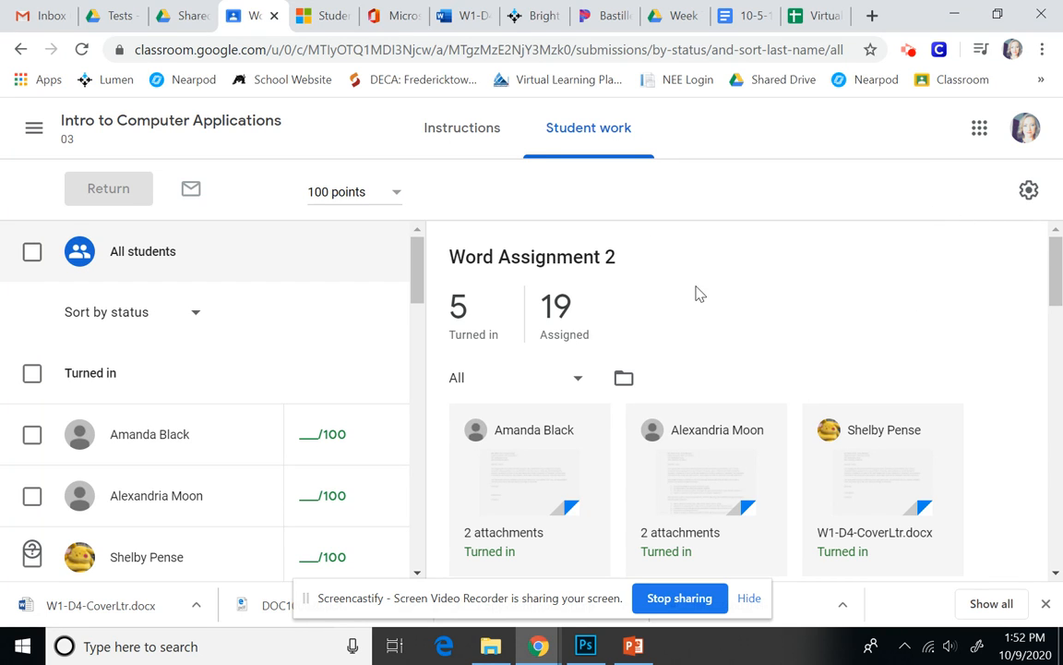
Go back to the class and open its Classwork page.
left_click(181, 16)
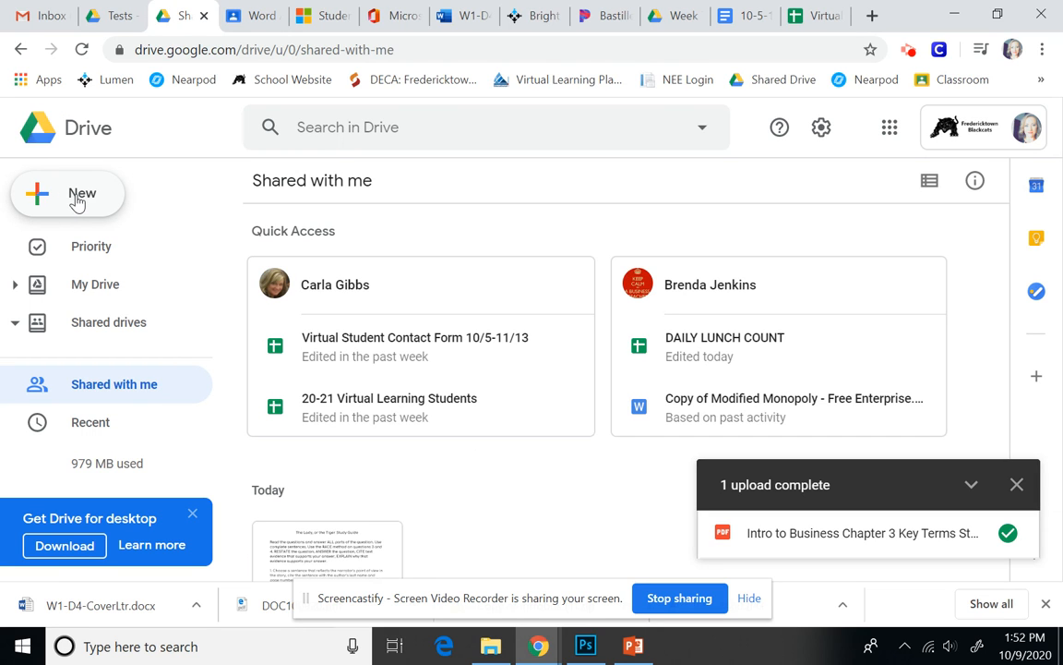
left_click(245, 16)
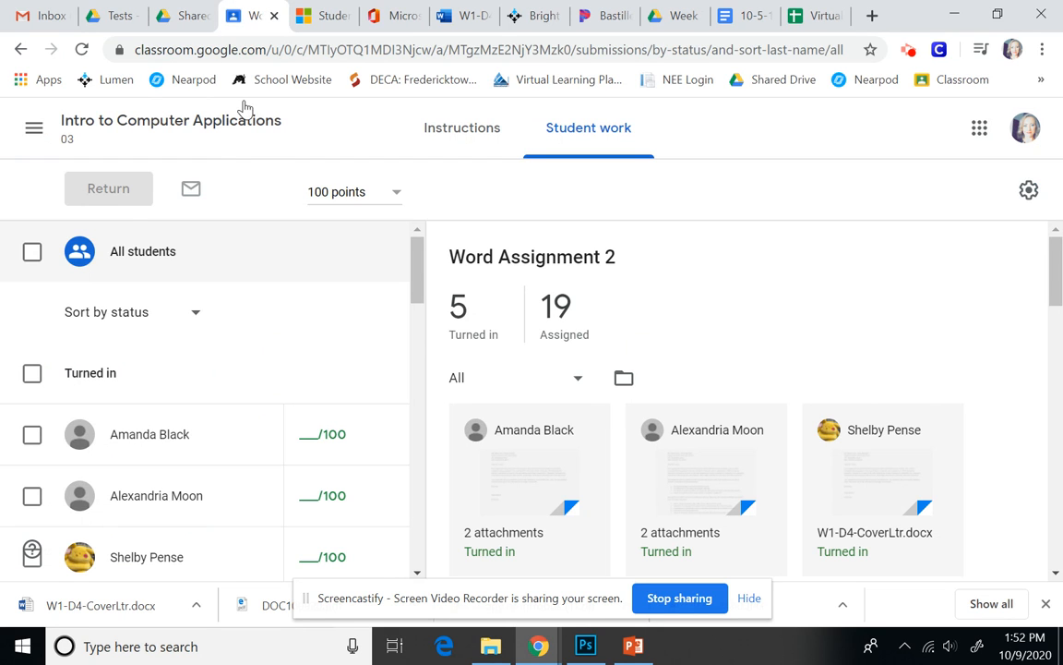
left_click(169, 121)
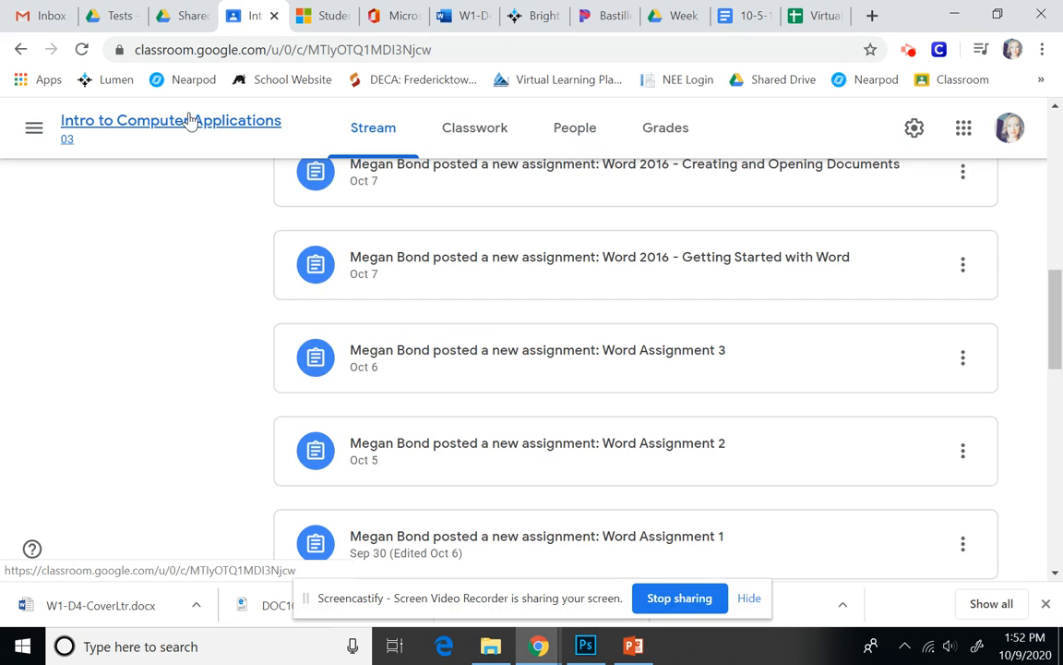
scroll(586, 340, "up", 8)
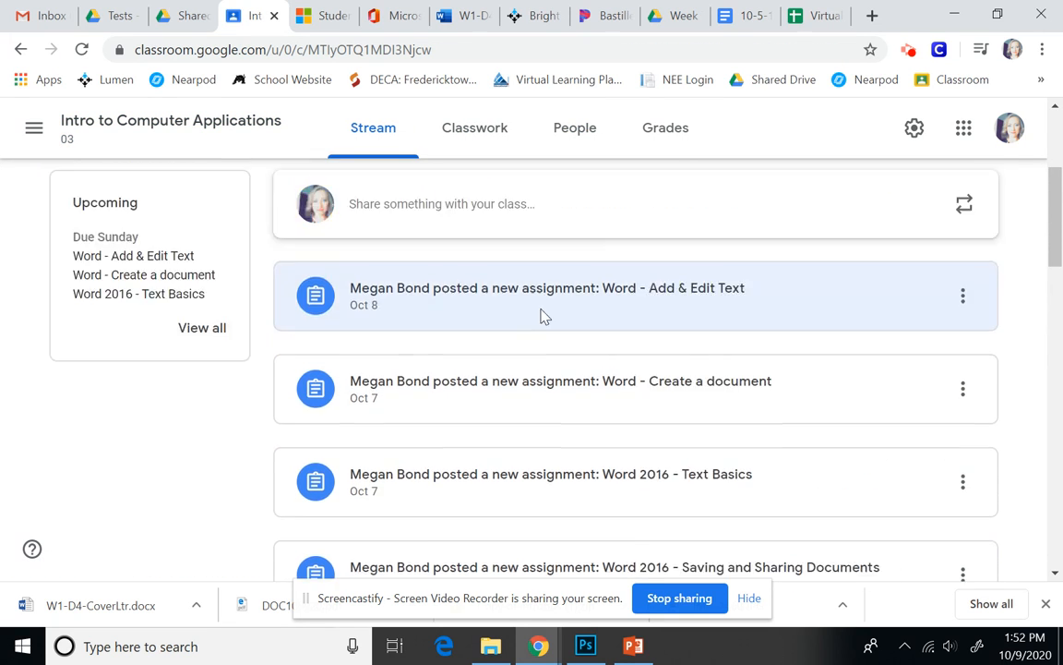
left_click(484, 153)
Create a new assignment and browse the computer for a file to attach via Upload.
left_click(254, 210)
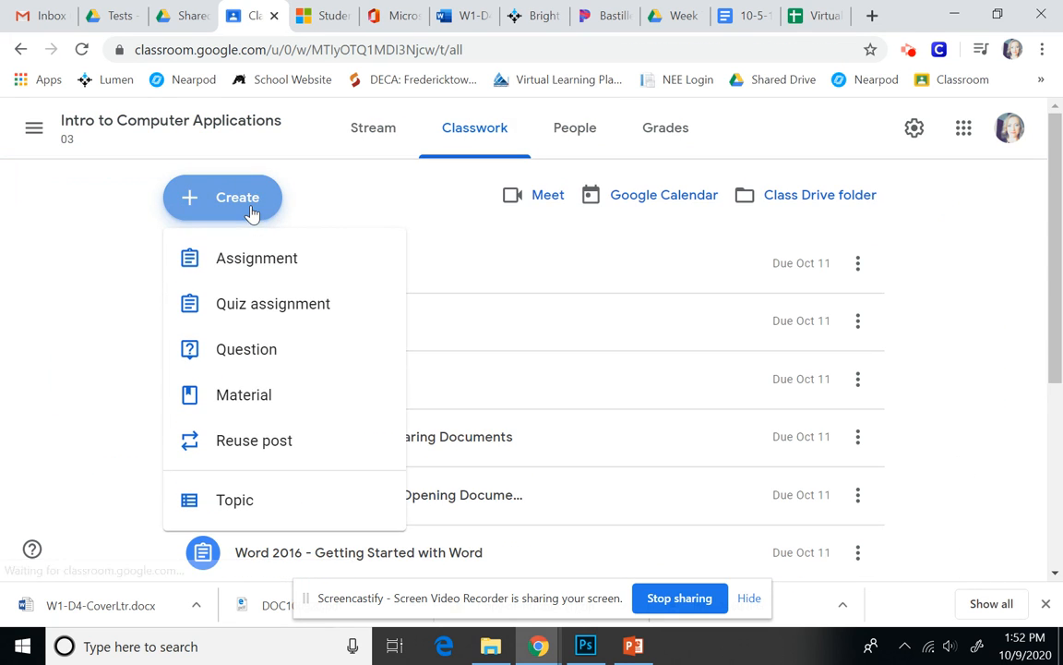
left_click(242, 268)
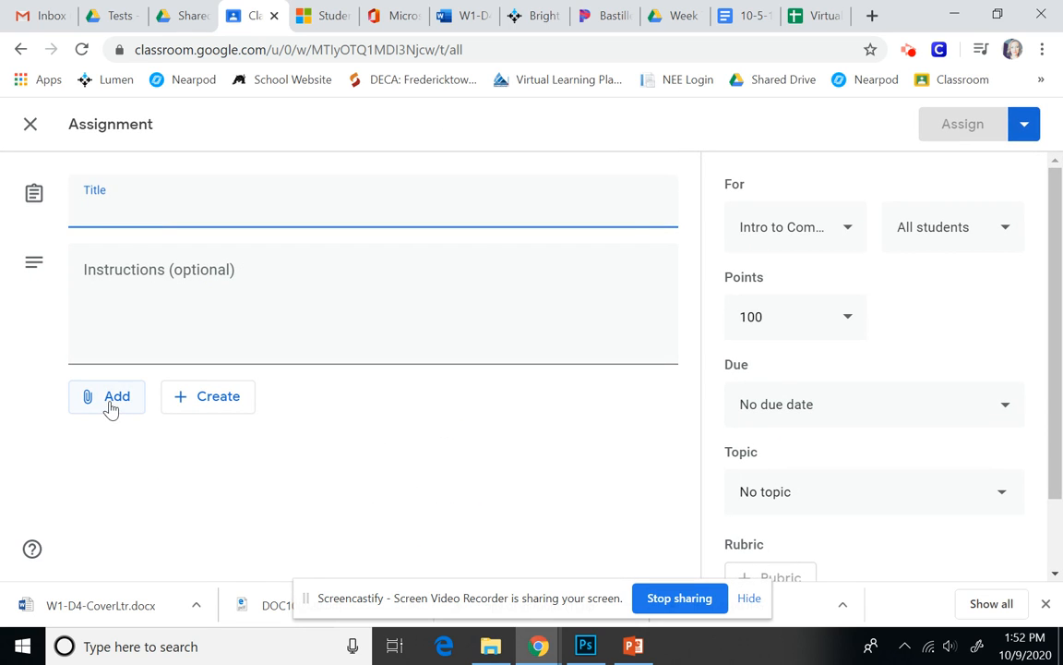
left_click(114, 399)
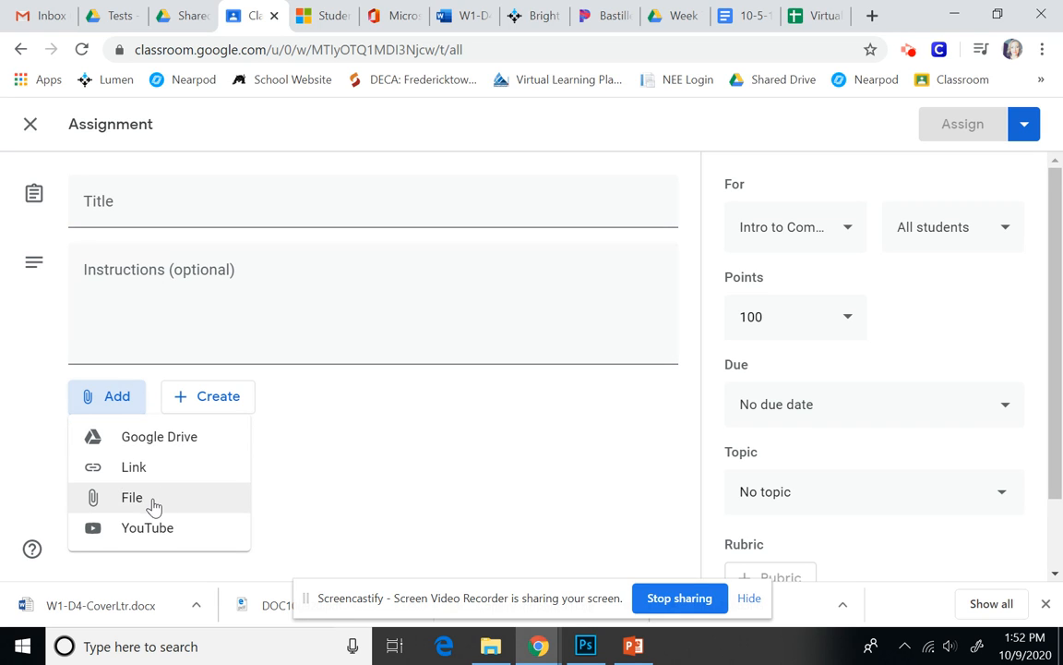
left_click(132, 499)
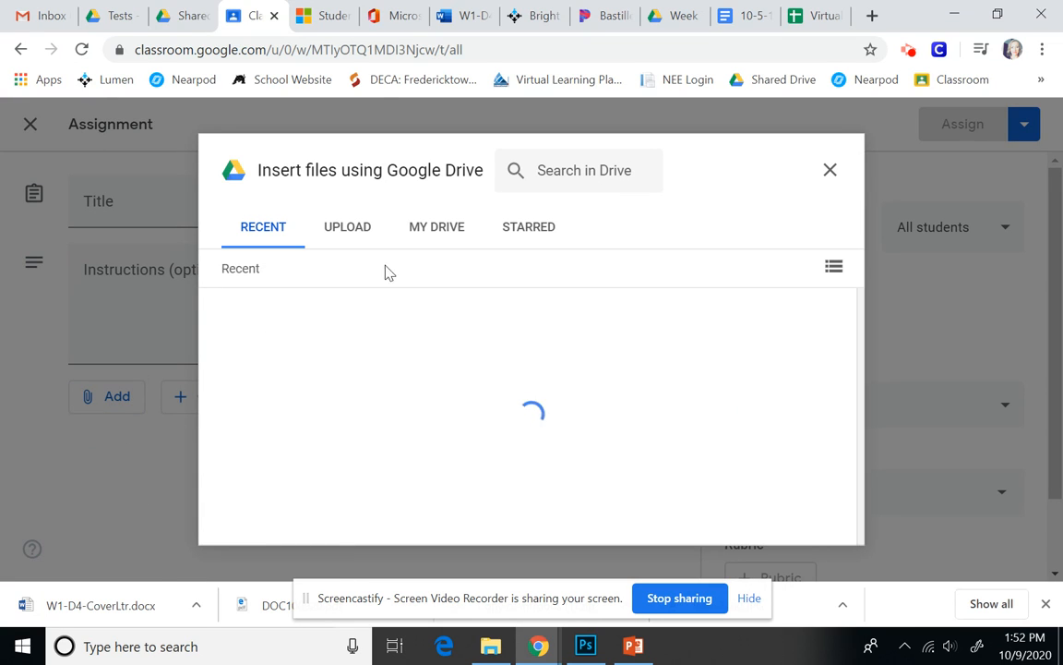
left_click(342, 233)
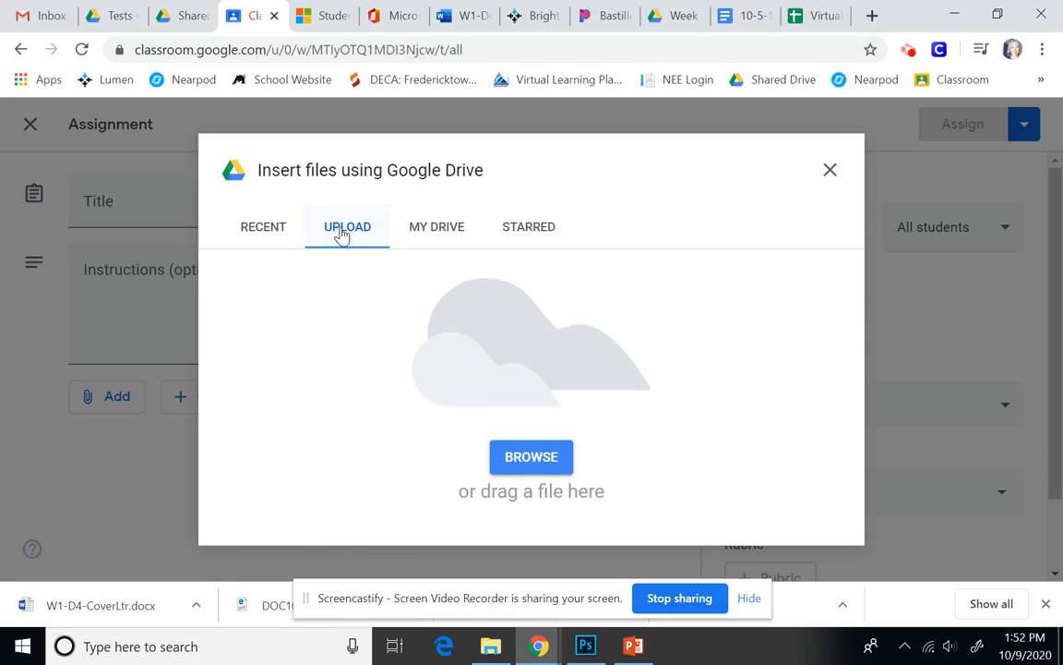
left_click(534, 458)
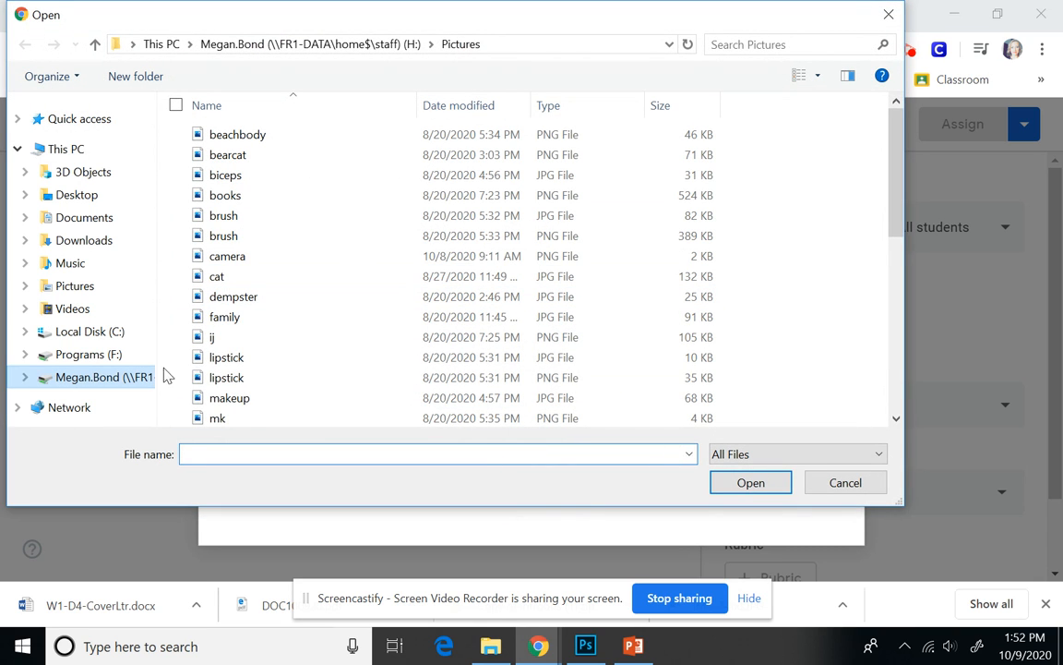
Upload W1-D4-CoverLtr from Downloads, close the assignment draft, and return to the Word letter.
left_click(84, 242)
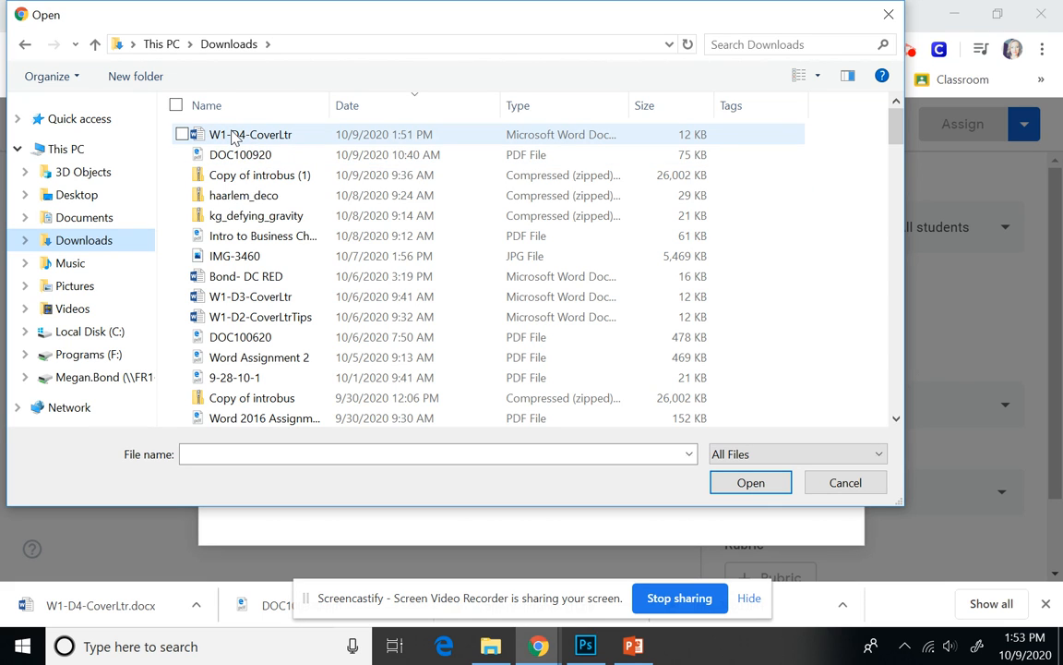
left_click(292, 137)
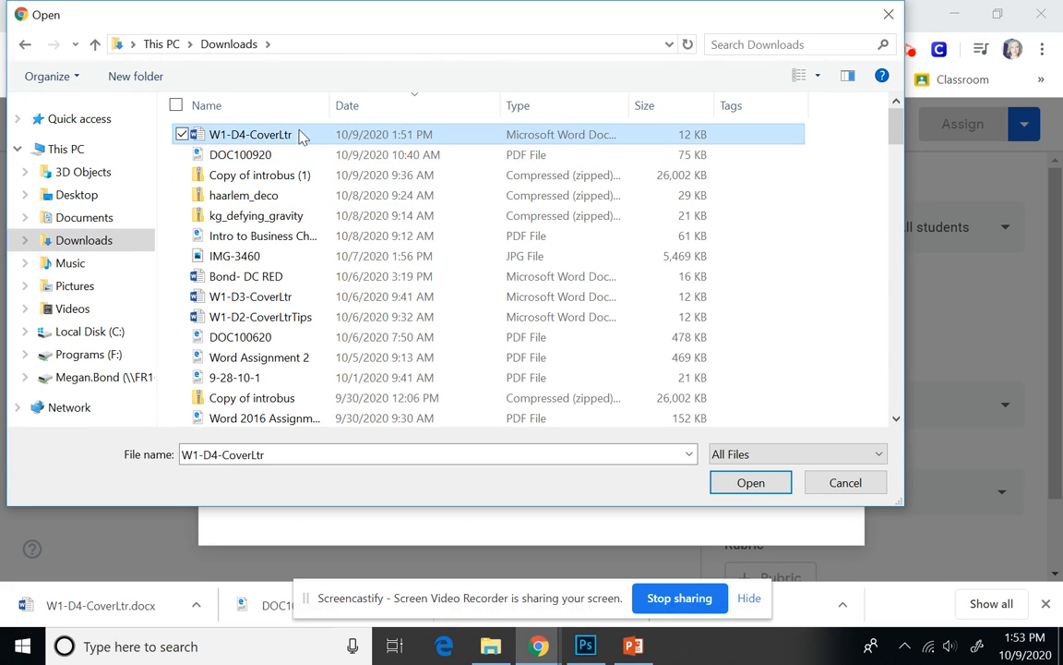
left_click(753, 483)
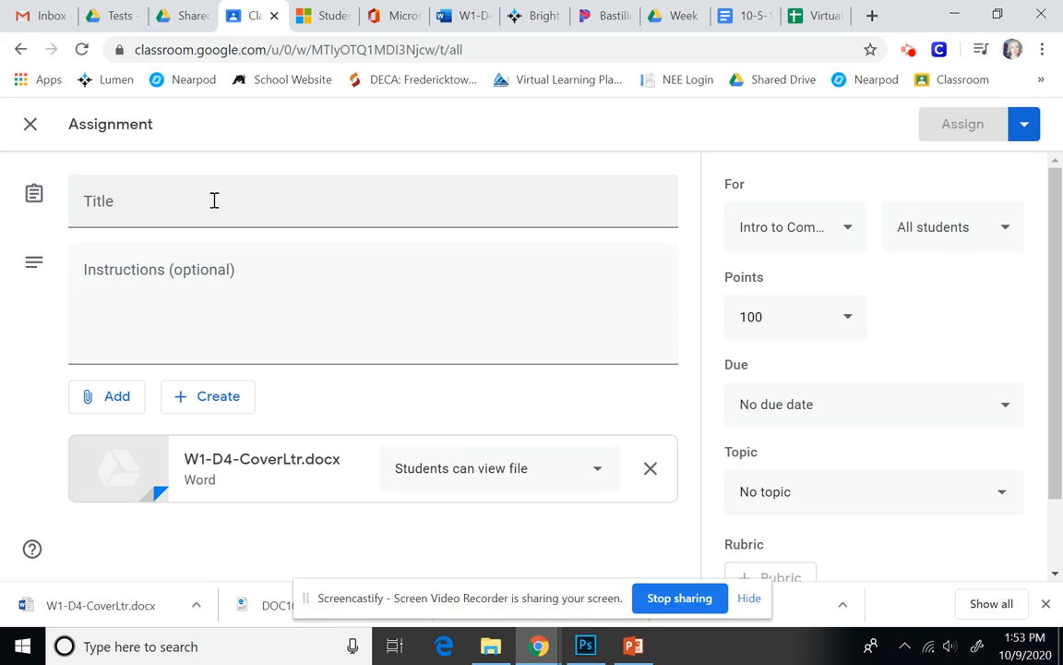
left_click(30, 125)
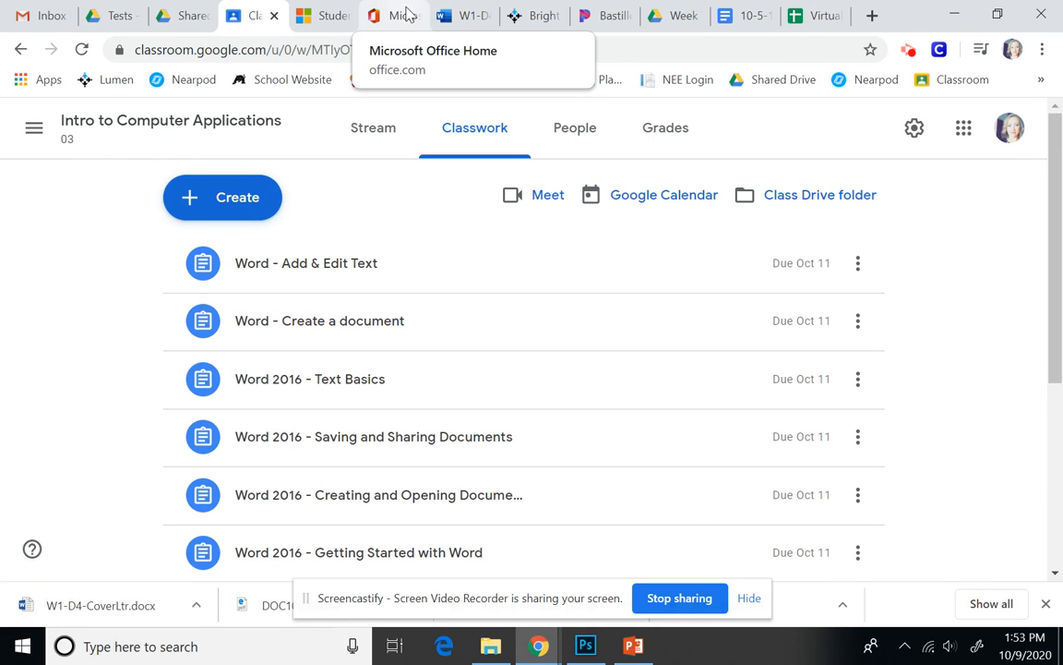
left_click(480, 14)
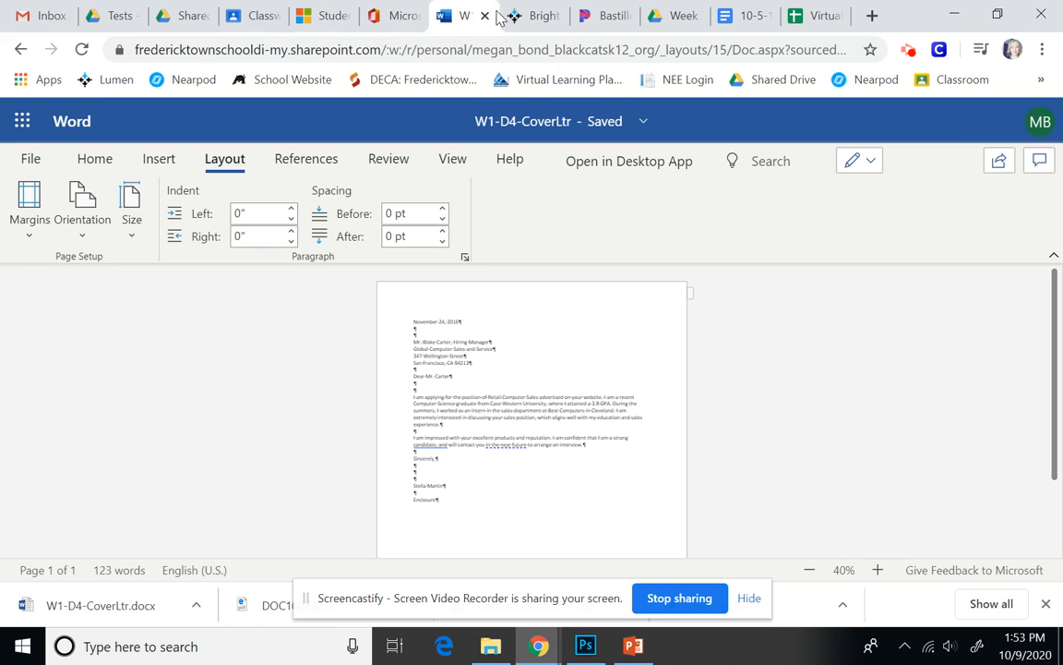
Save an online copy renamed W1-D6-CoverLtr and turn on Show/Hide ¶ formatting marks.
left_click(878, 570)
left_click(878, 570)
left_click(877, 570)
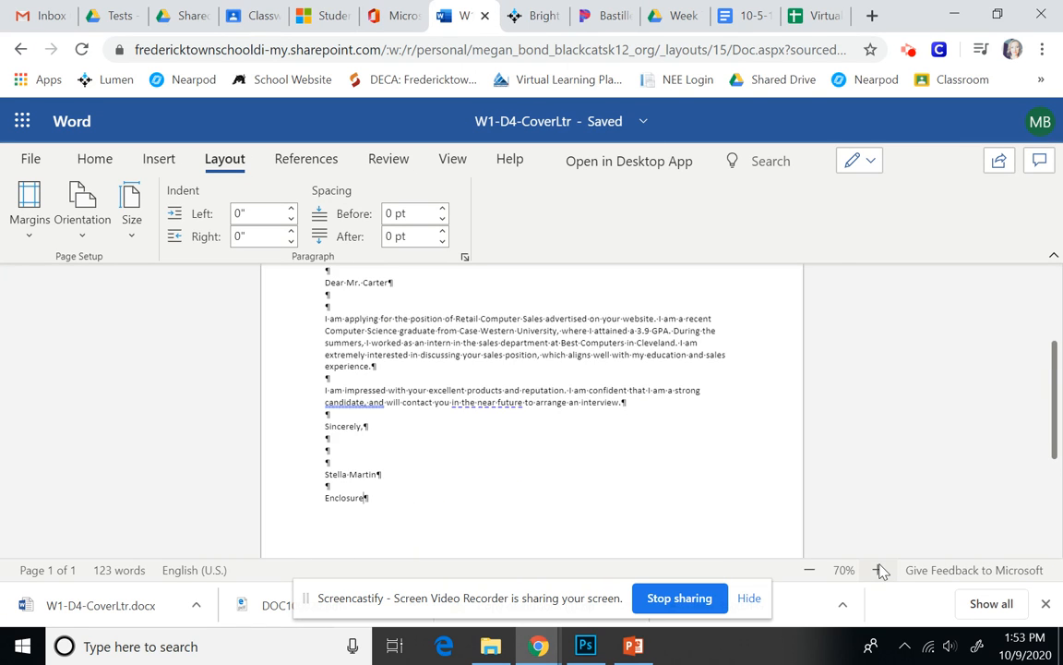
left_click(878, 570)
scroll(812, 517, "up", 2)
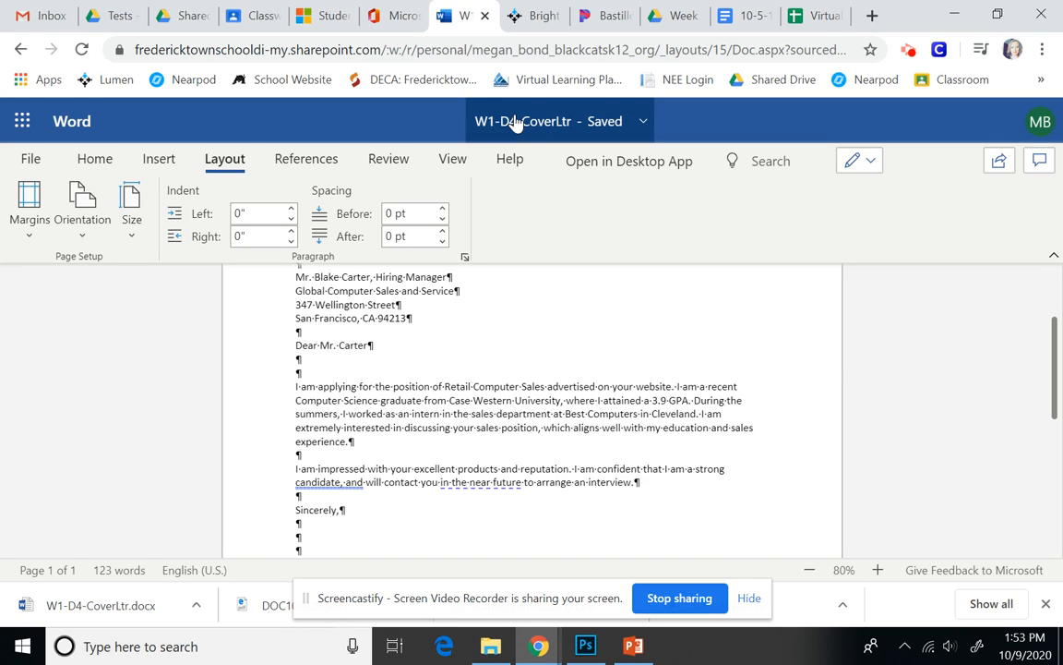
left_click(40, 159)
left_click(41, 340)
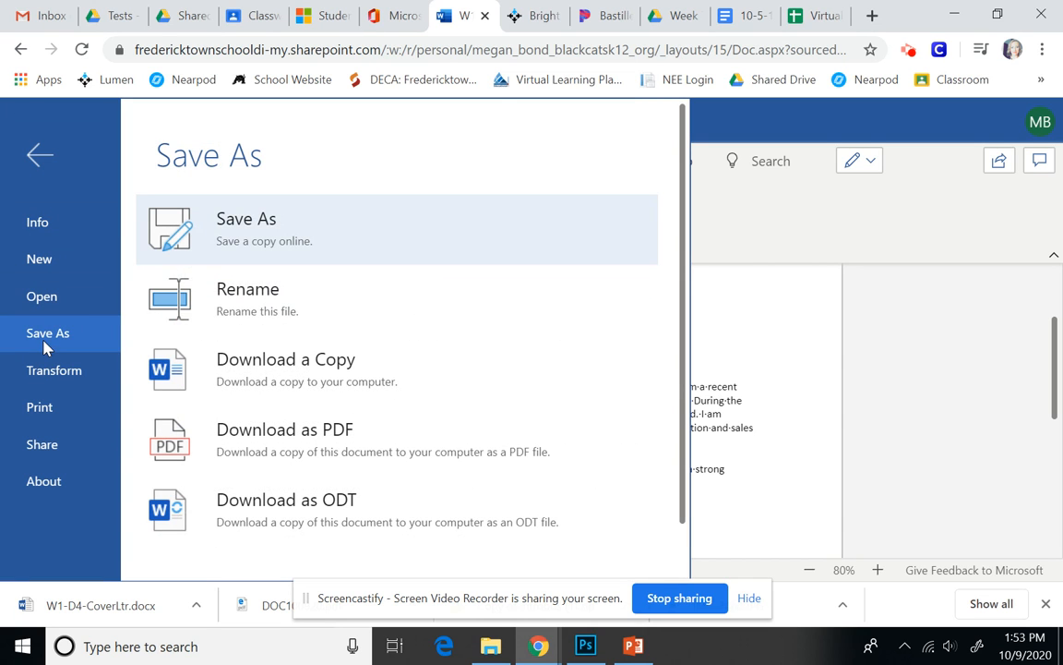
left_click(260, 211)
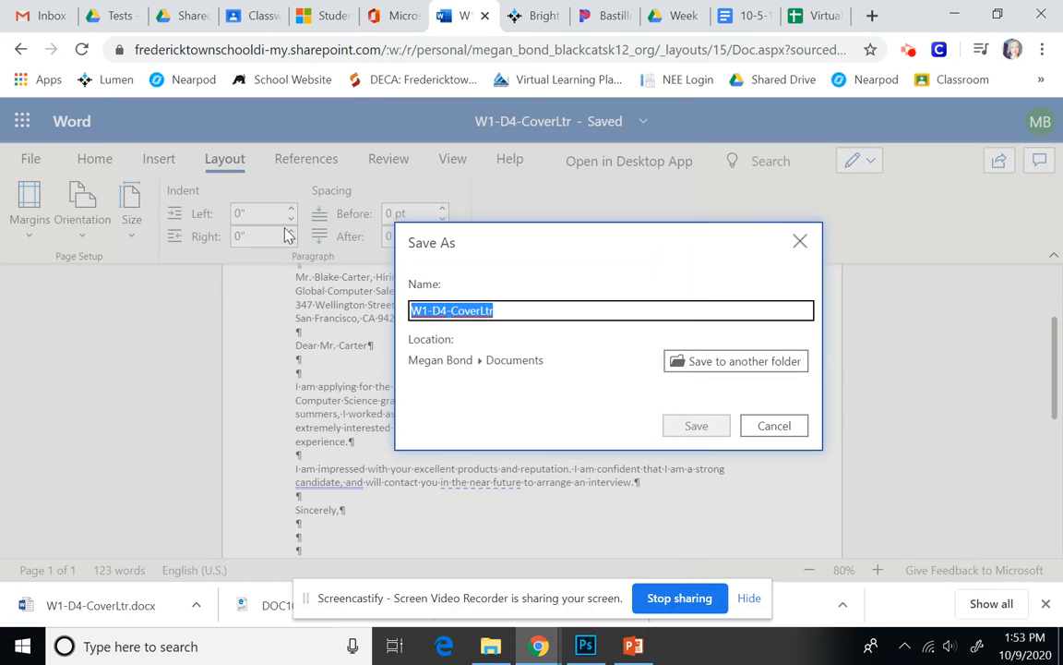
left_click(447, 312)
key("BackSpace")
type("6")
left_click(673, 424)
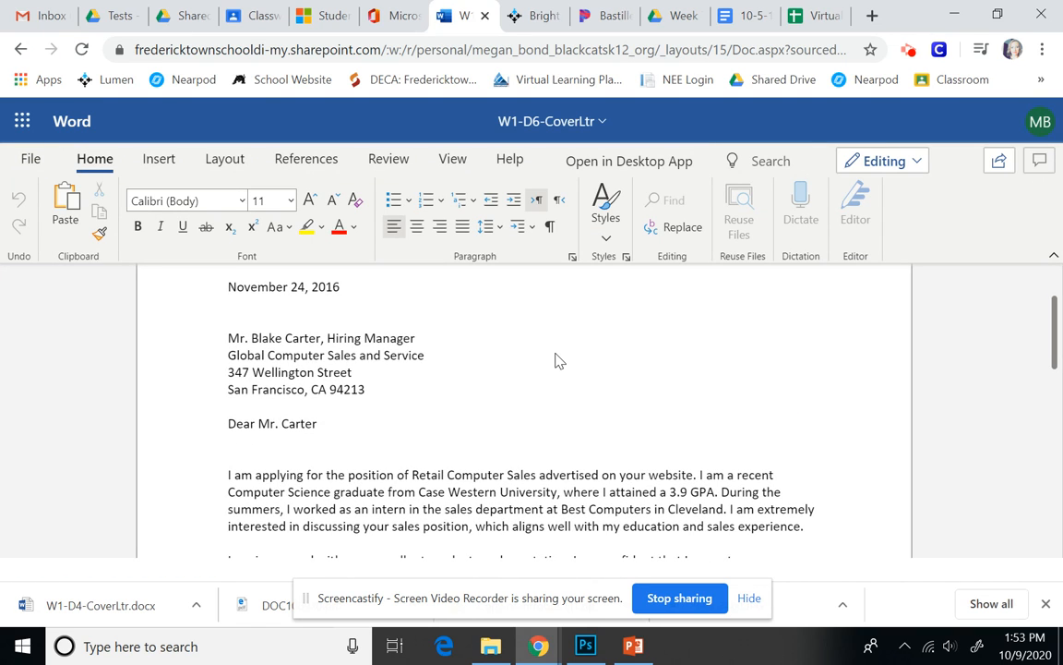
left_click(549, 226)
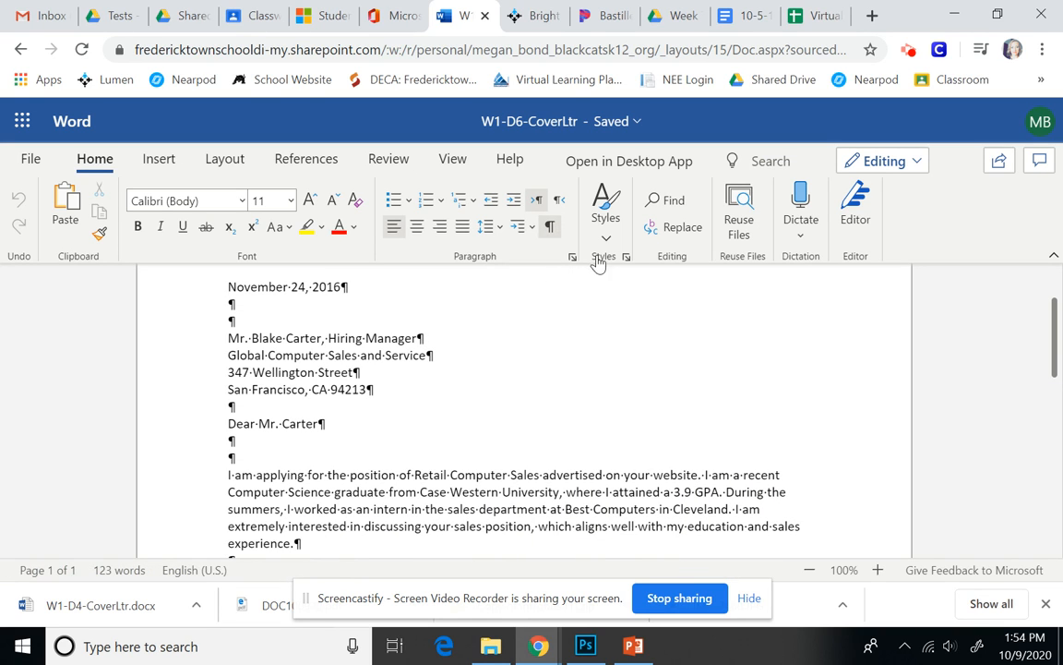
Add a sentence beginning 'My college education provided me with the following' ending 'Global Computer:', plus a new line.
scroll(630, 444, "down", 5)
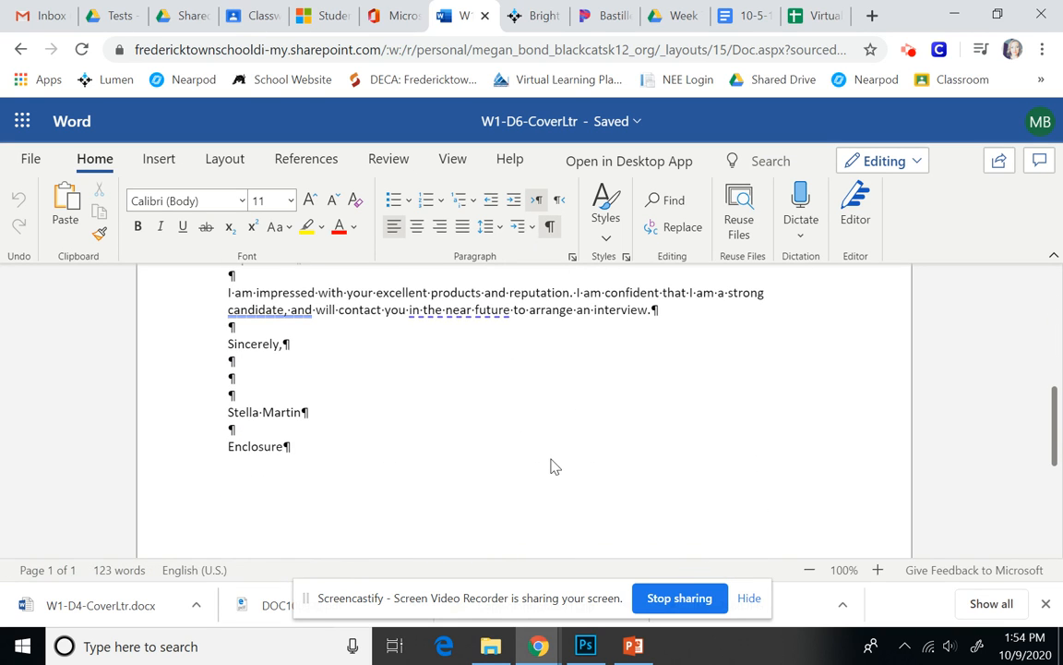
scroll(553, 466, "down", 2)
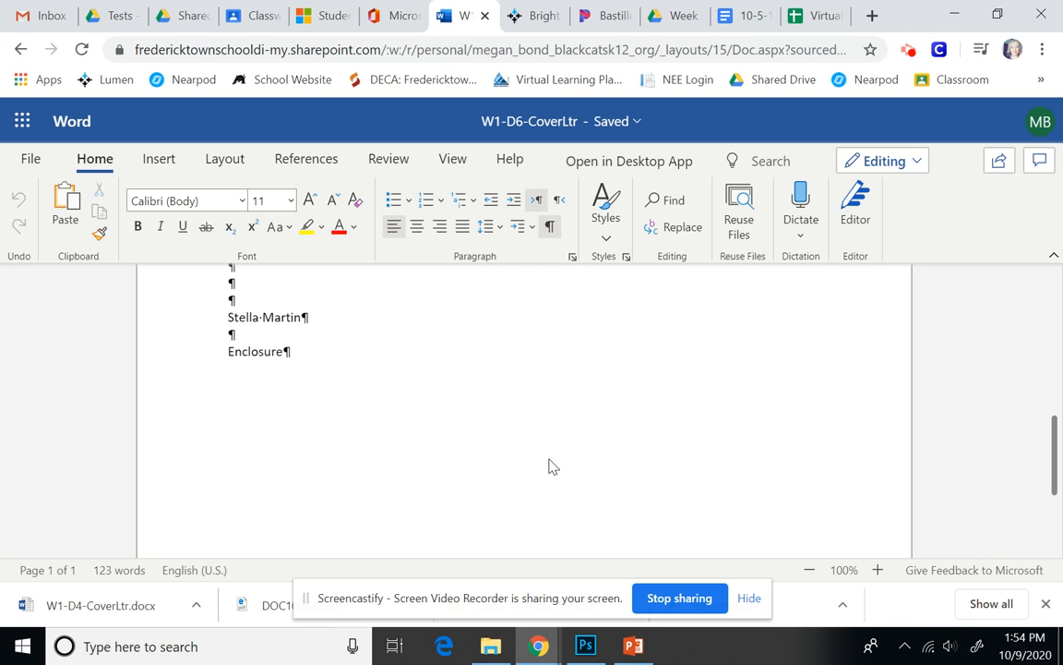
scroll(549, 464, "up", 4)
scroll(299, 452, "down", 1)
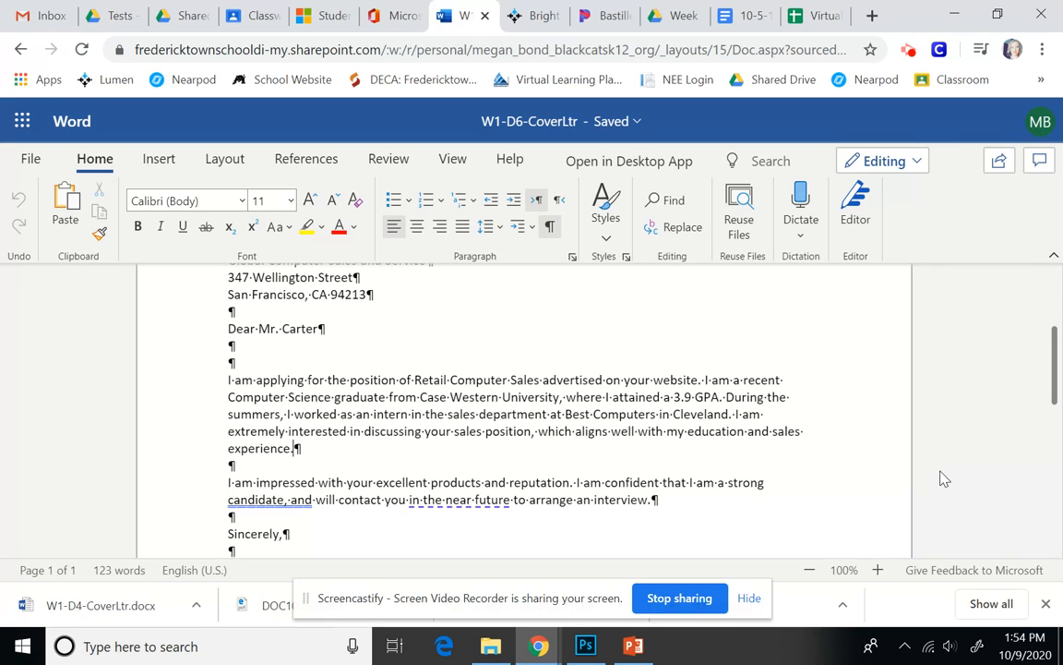
key("Return")
key("Return")
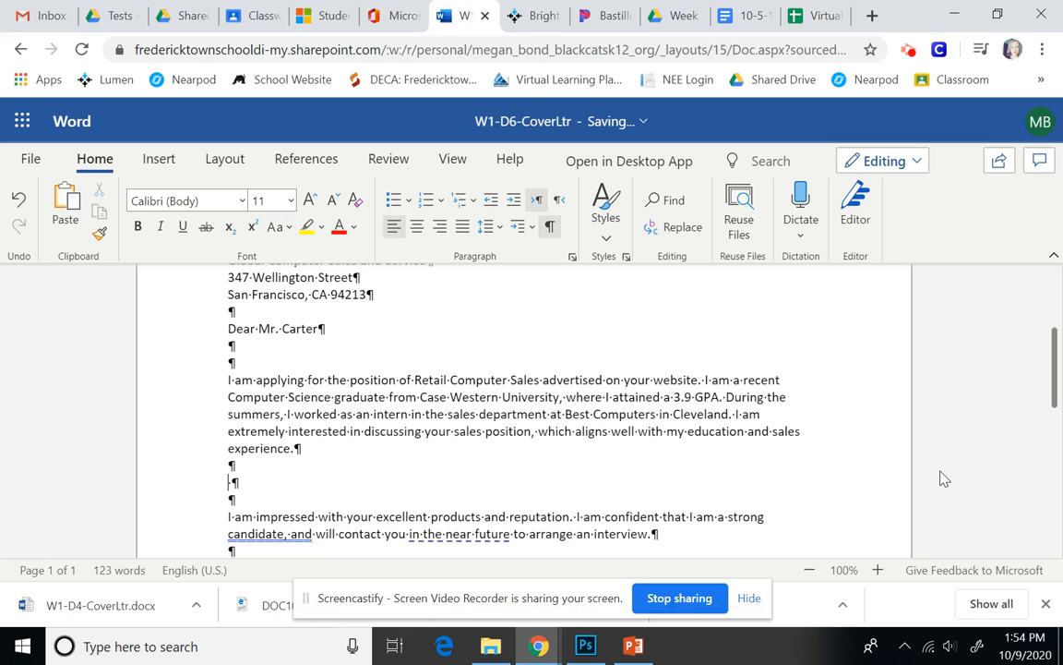
key("Return")
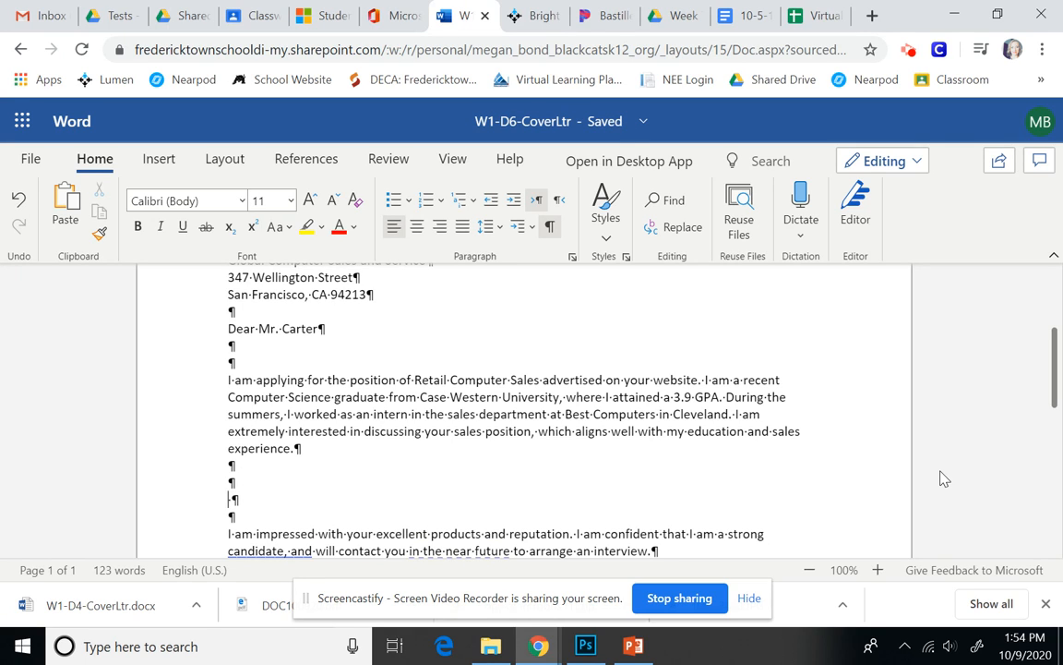
key("BackSpace")
type("My college ")
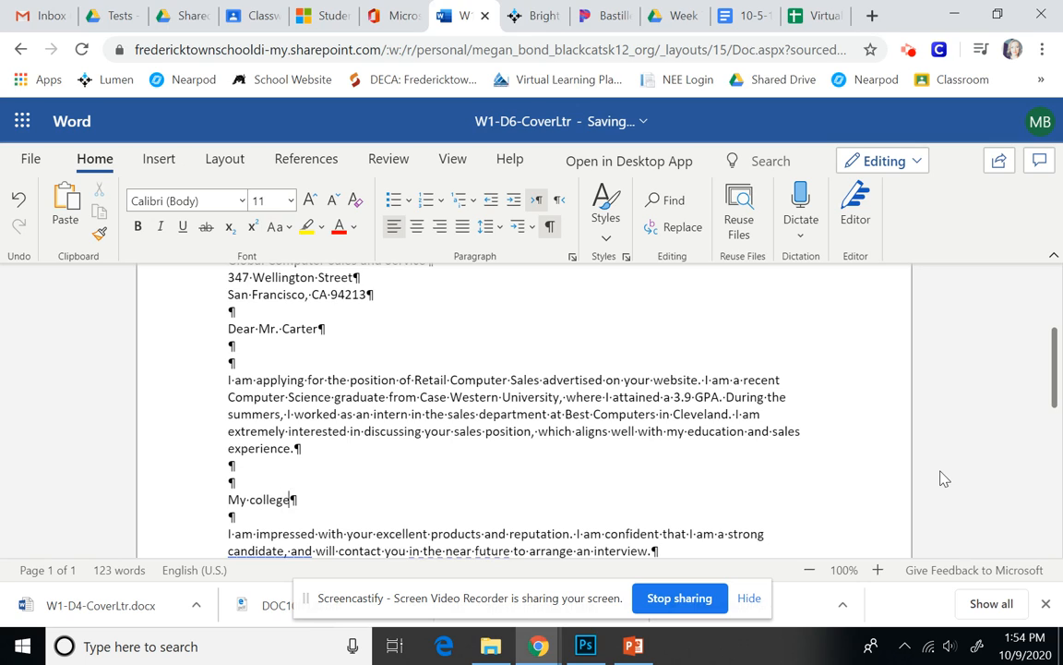
type("education provided ")
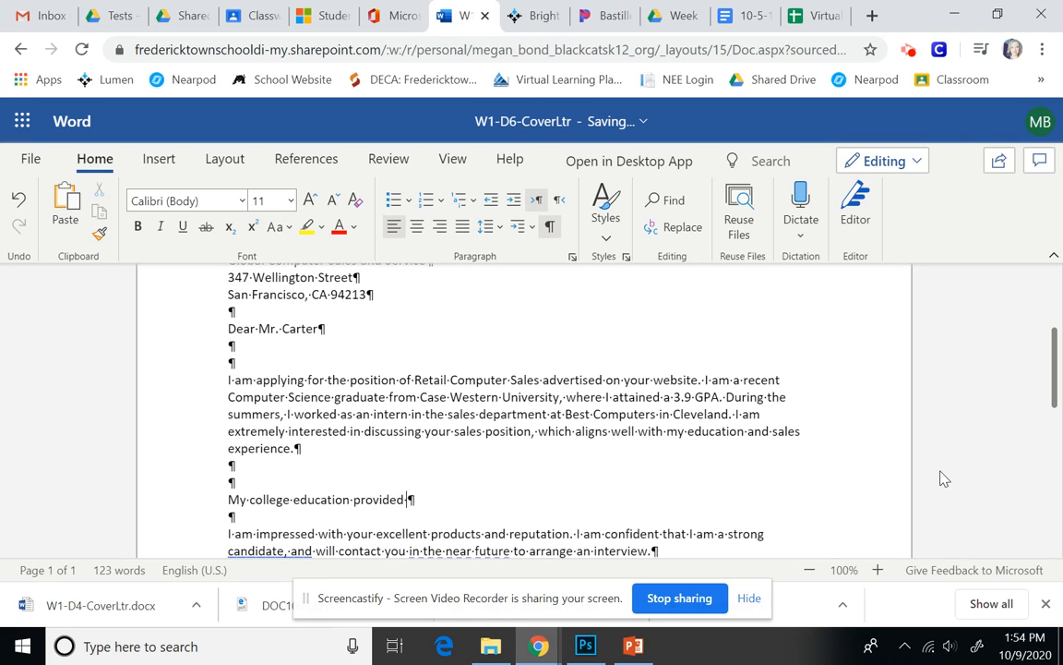
type("me with the follo")
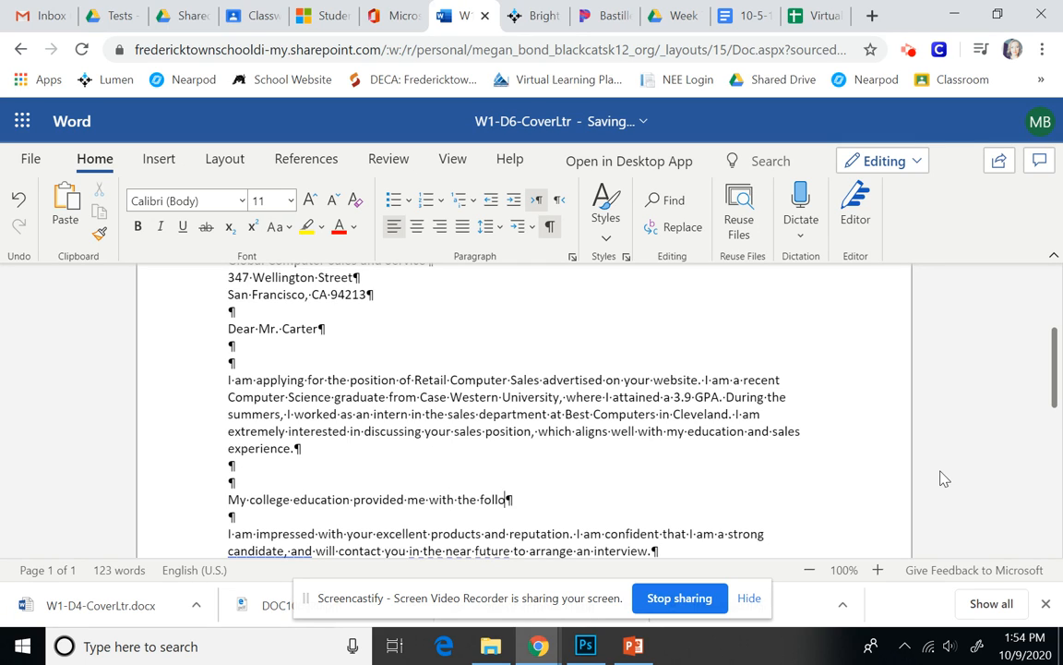
type("wing: technical")
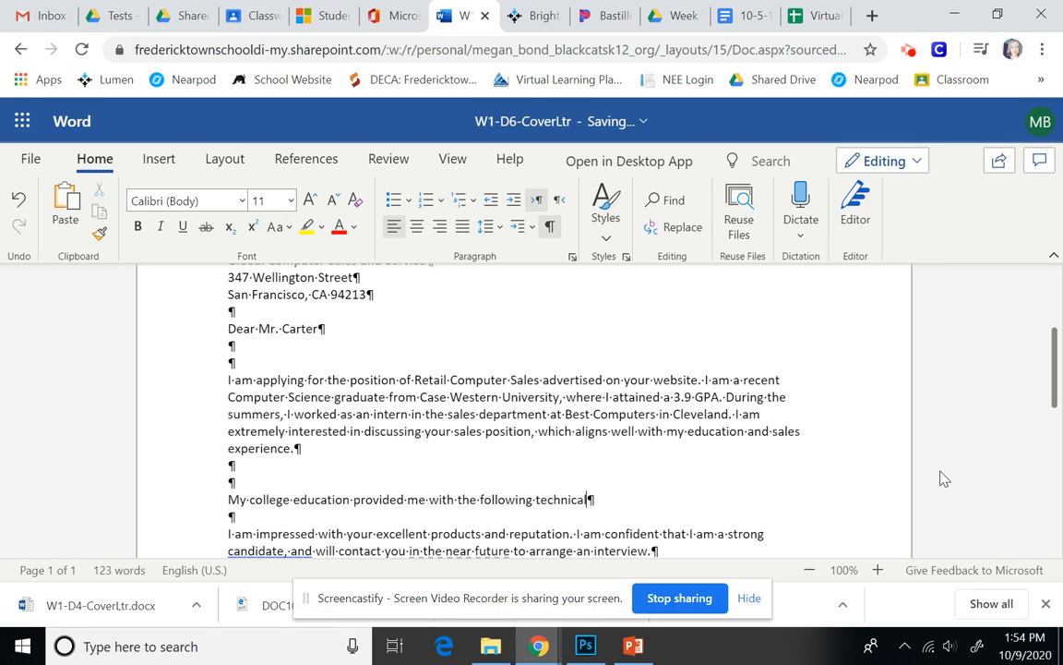
type(" skills that will")
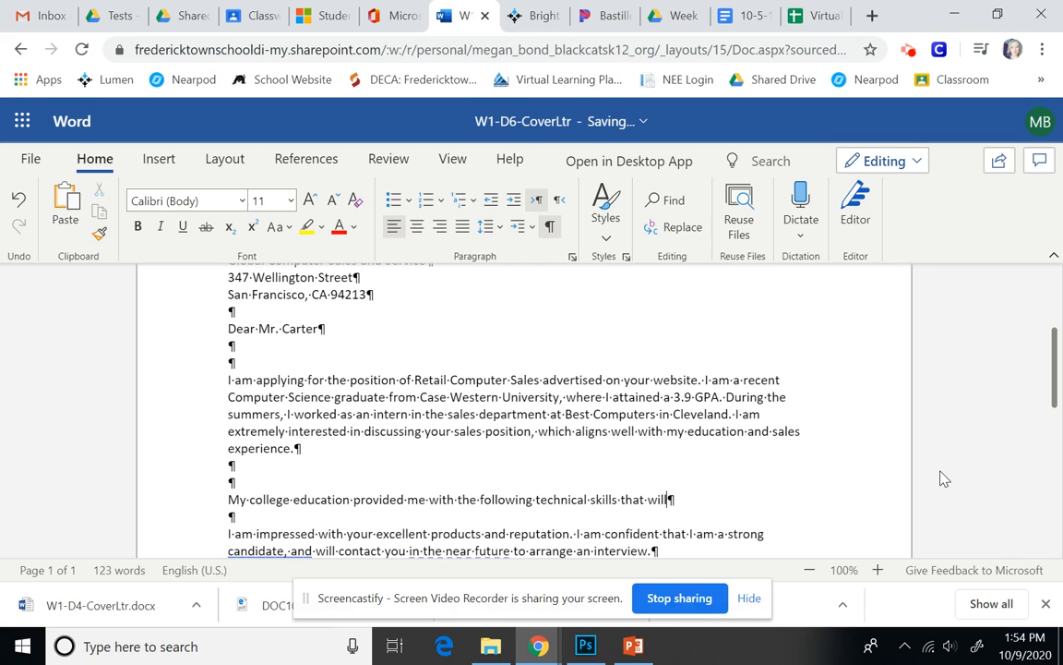
type(" allow me to make")
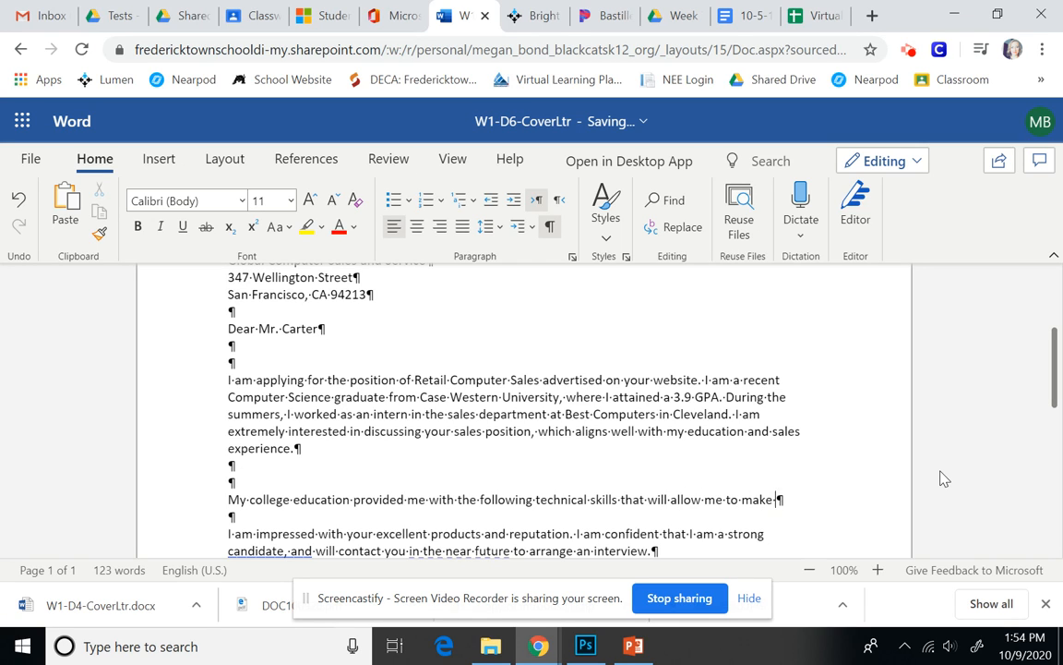
type(" a positive contri")
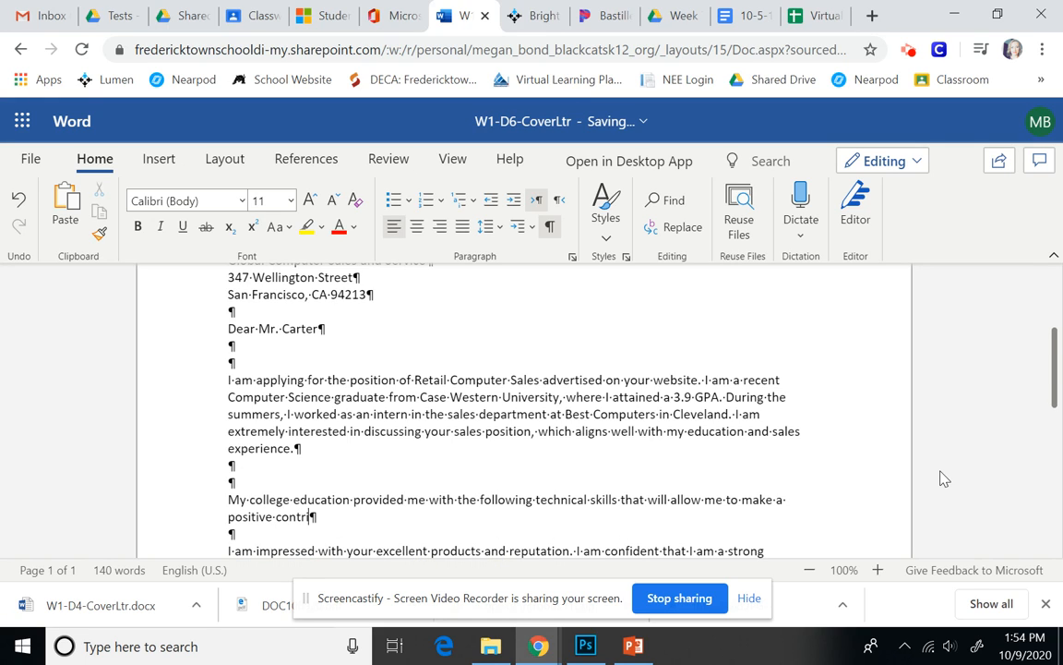
type("bution to Global Computer:")
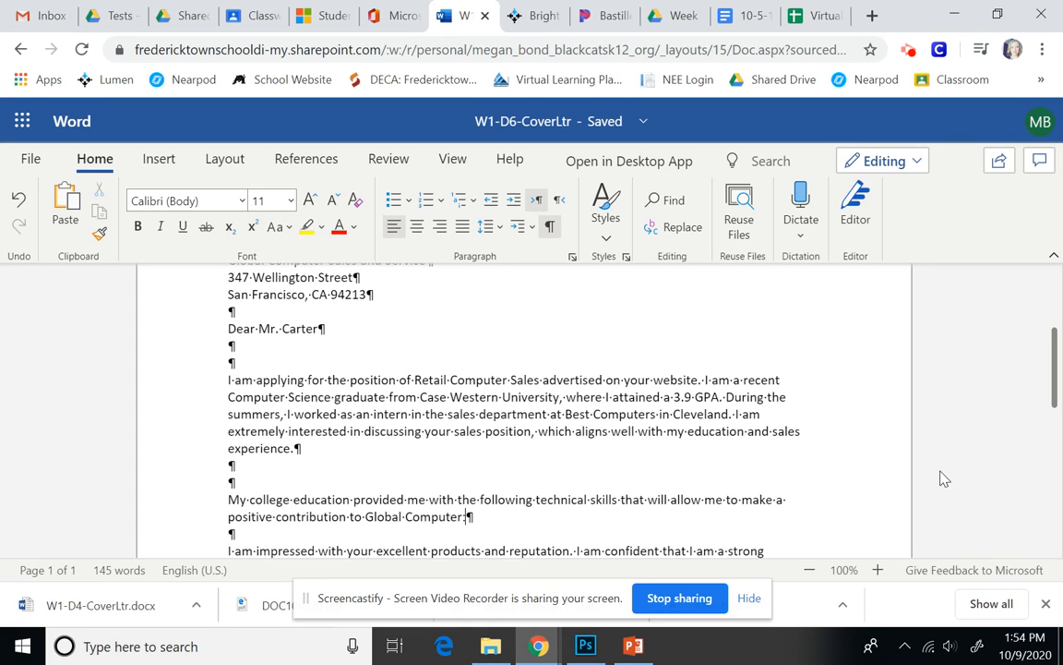
key("Return")
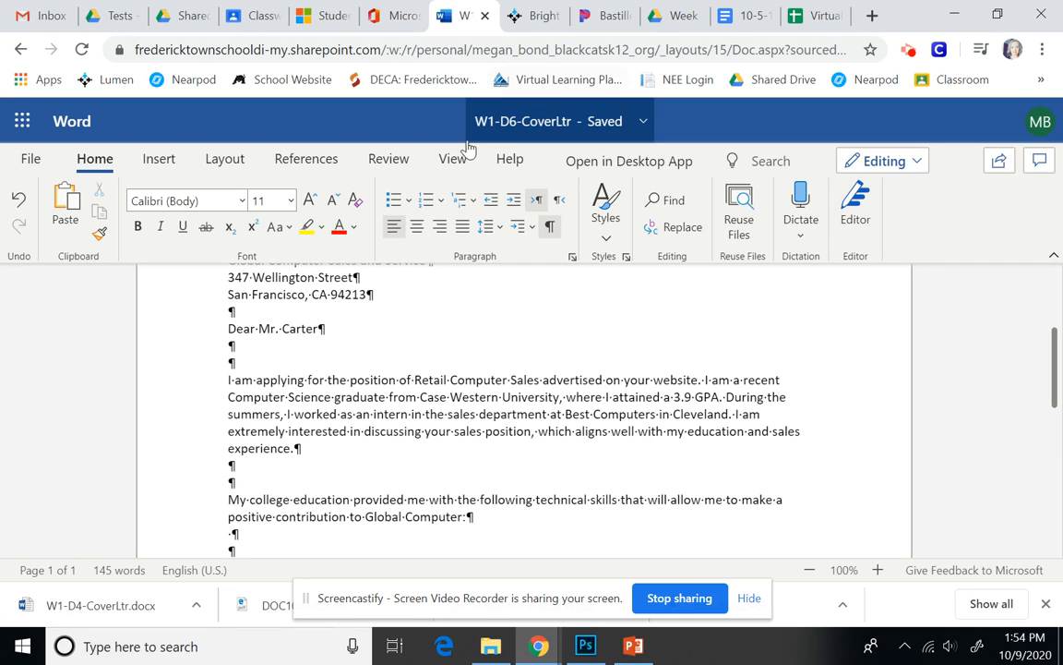
Start a numbered list with skills on real-world computer needs, latest technologies, and analyzing problems.
left_click(426, 202)
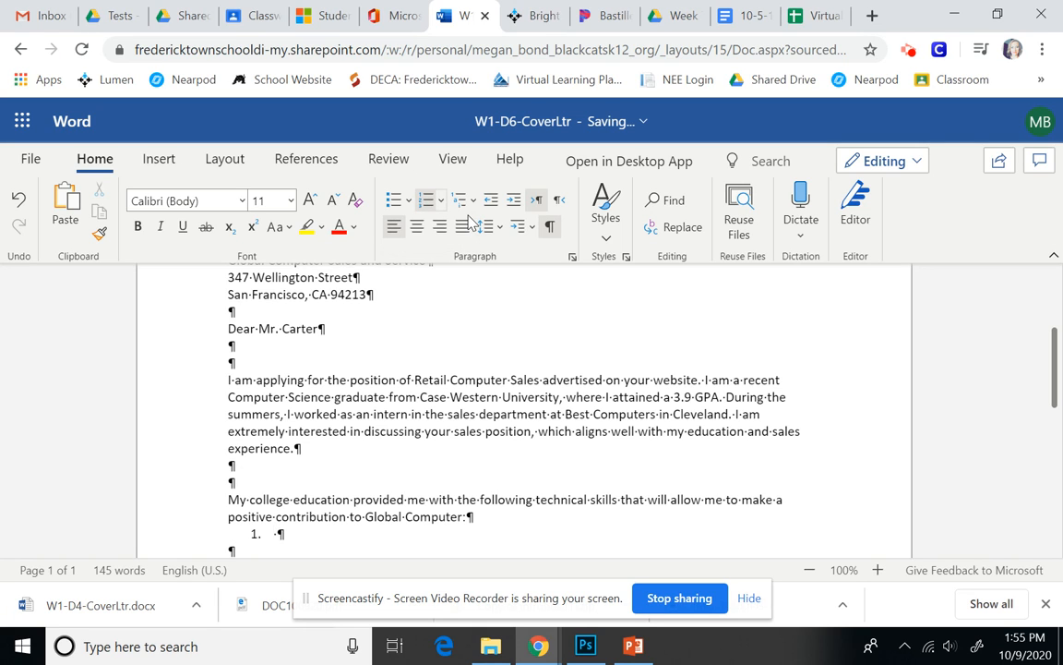
scroll(391, 404, "down", 2)
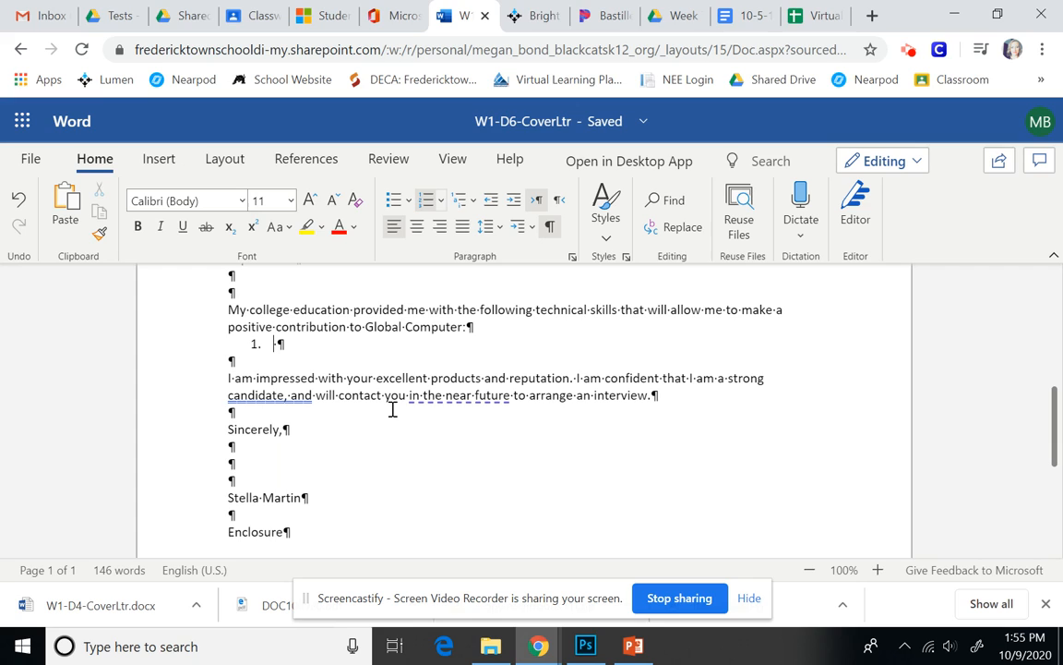
type("An unders")
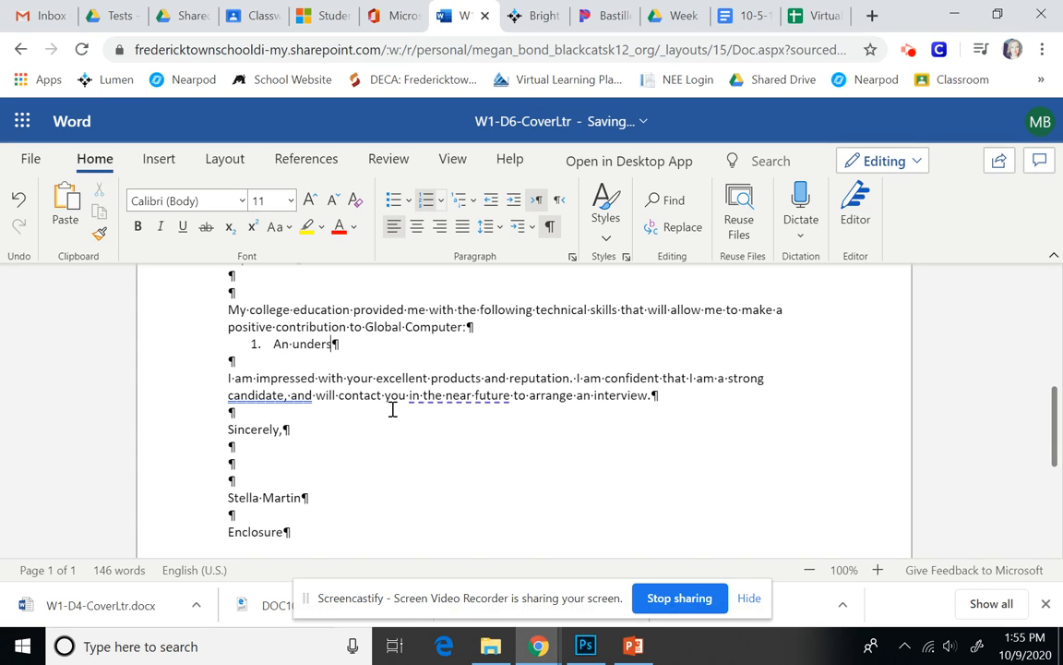
type("tanding of real world compu")
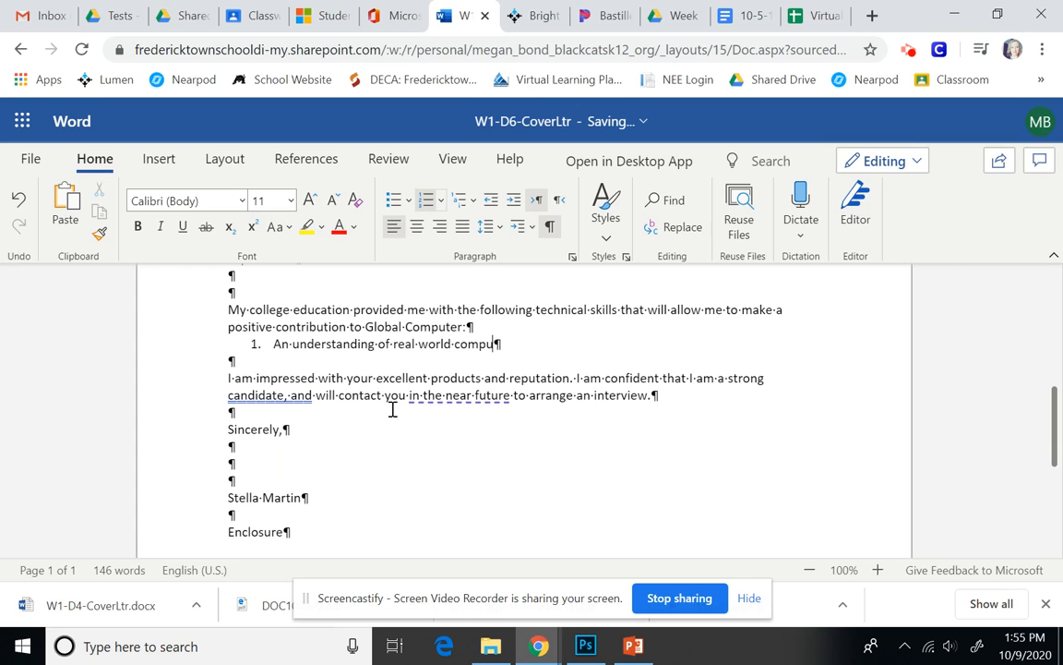
type("ter needs")
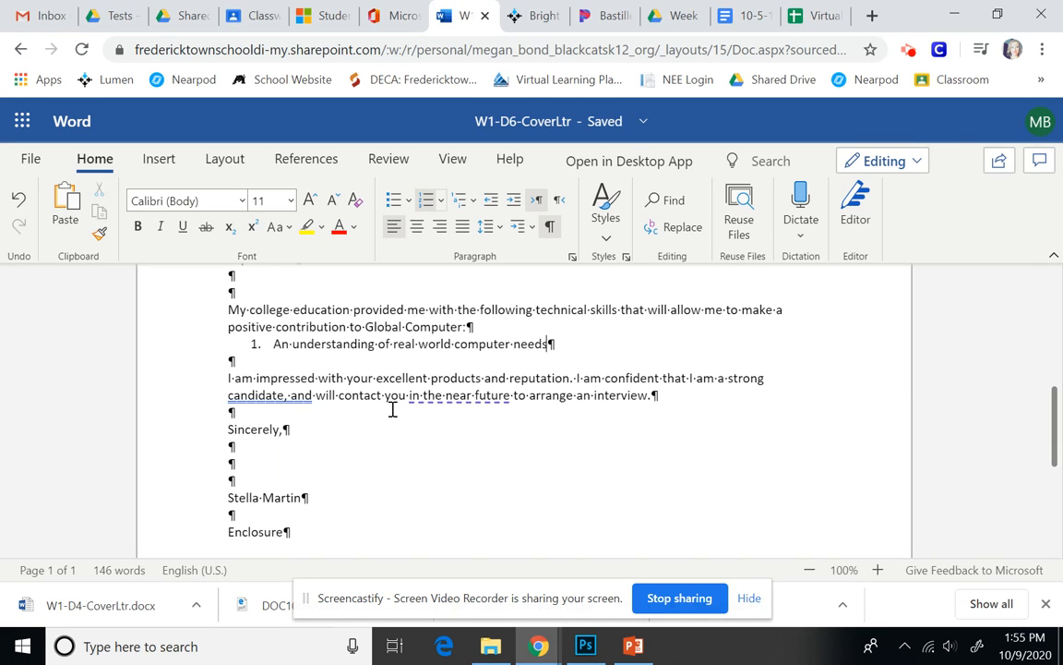
key("Return")
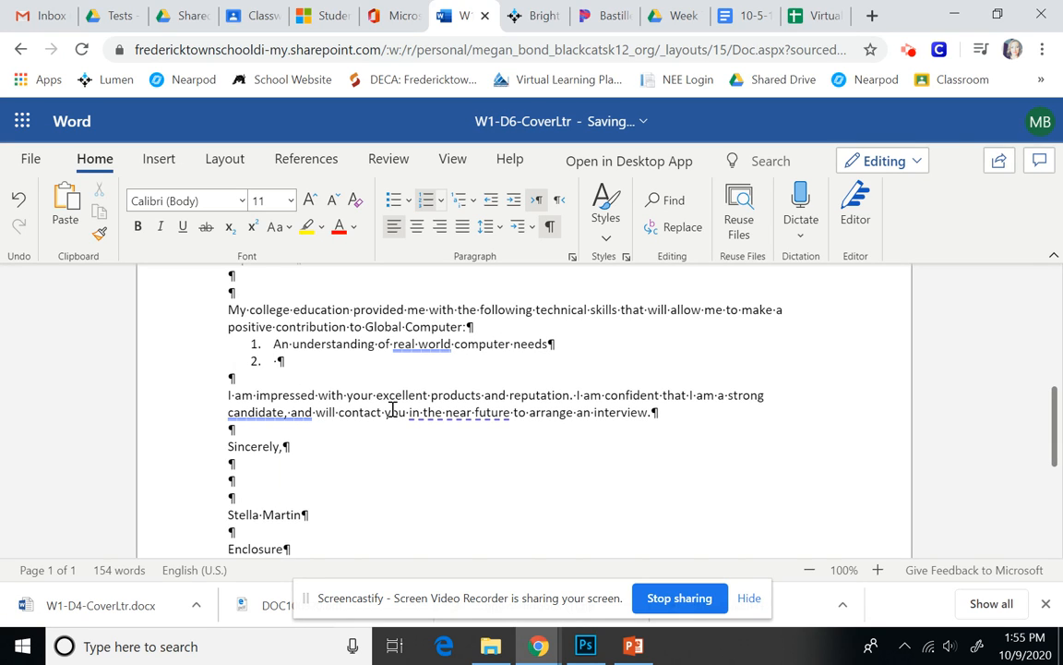
type("An awareness o")
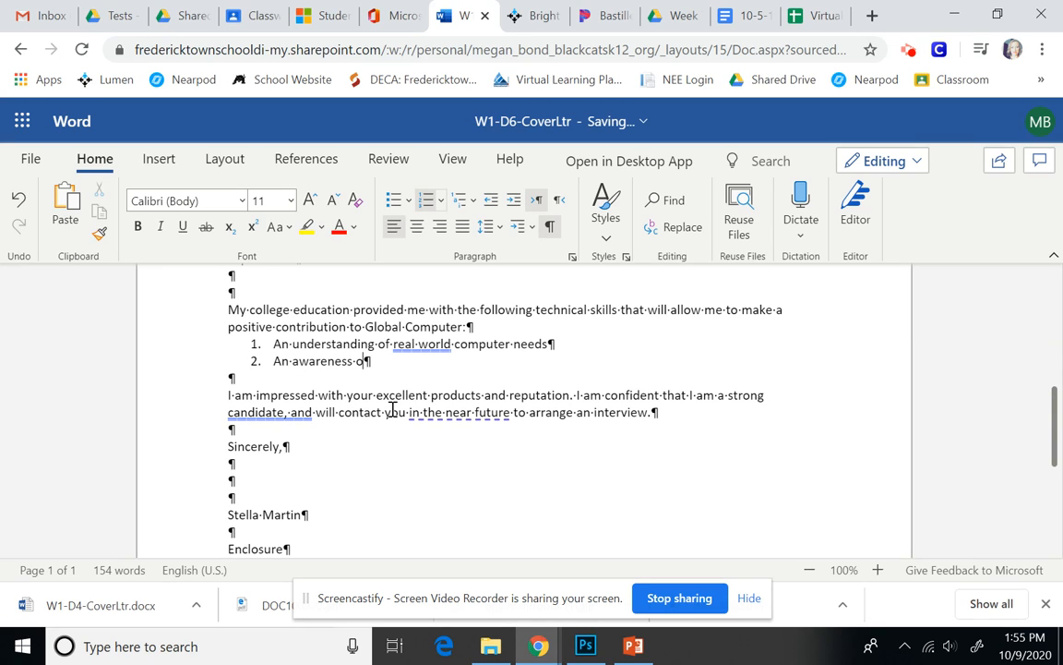
type("f the latest technologie")
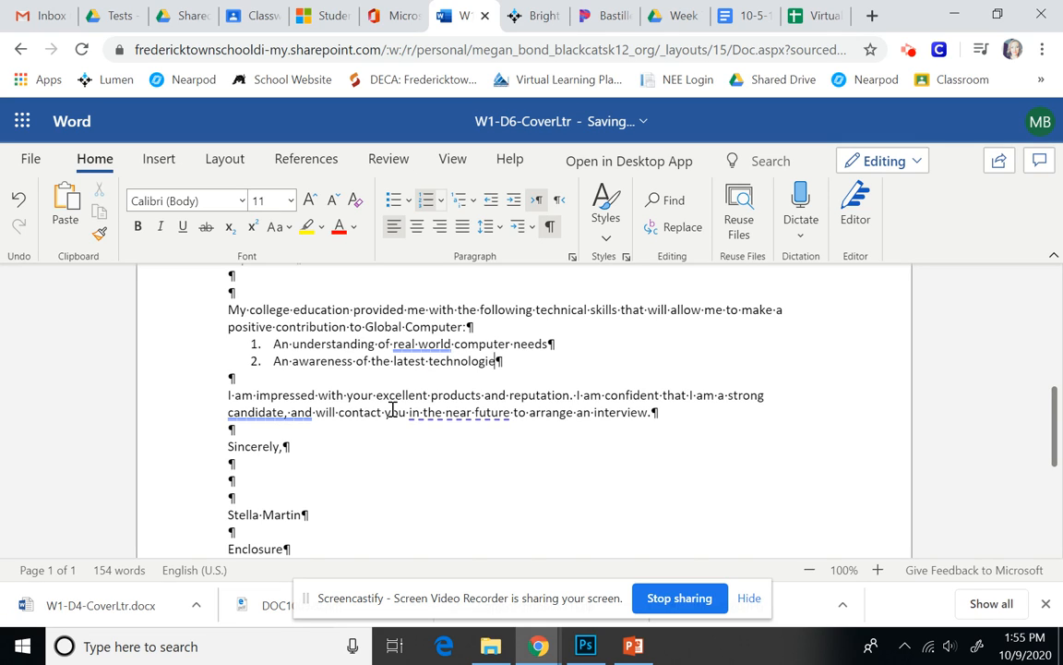
type("s available")
key("Return")
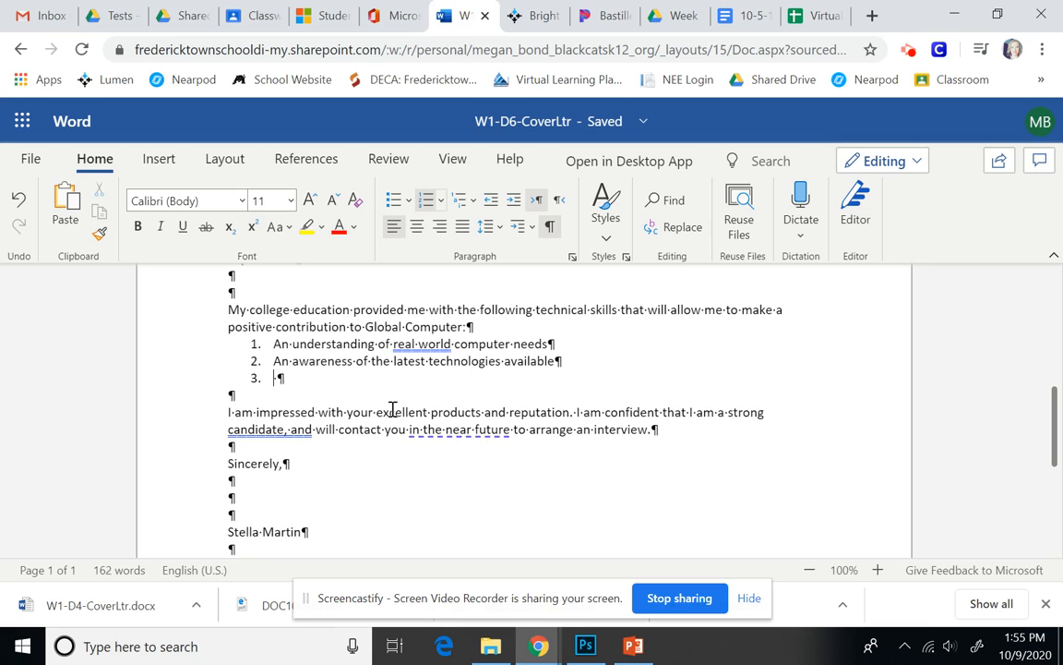
key("BackSpace")
type("The ability to analzye problems and apply the appropriate")
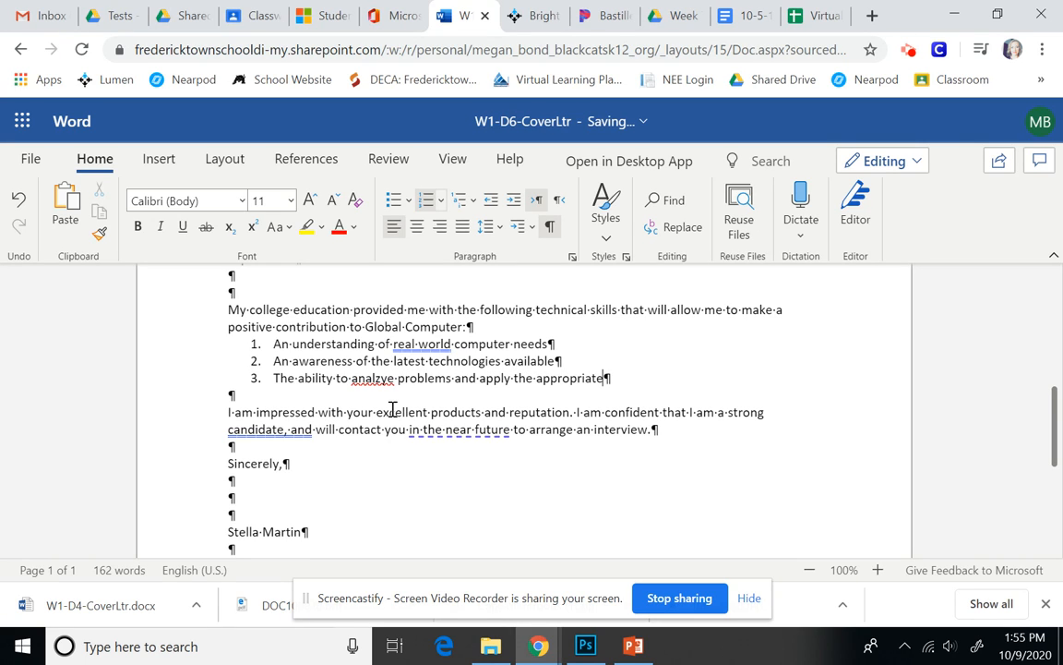
type(" hardware and soft")
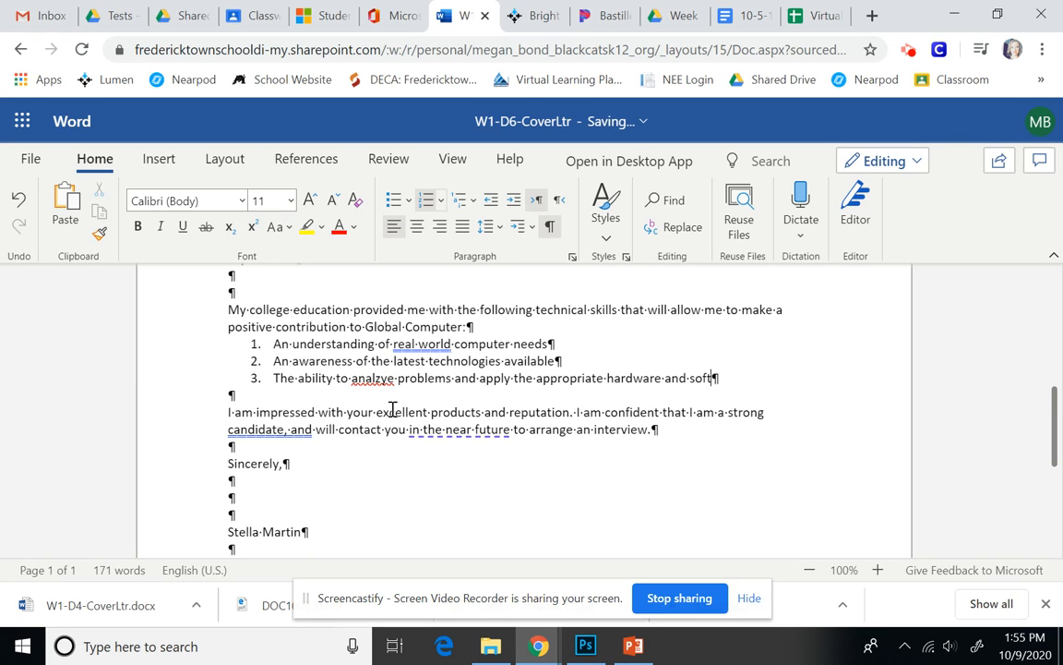
type("ware solutions")
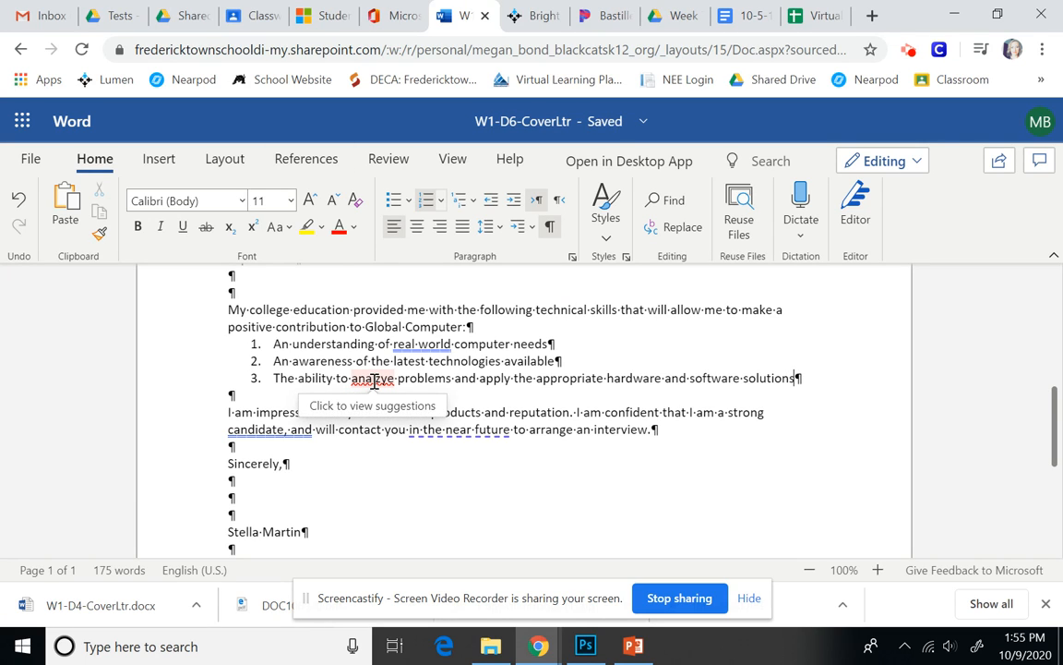
Correct 'analzye' to 'analyze' in skill 3 using the spelling suggestion.
right_click(375, 384)
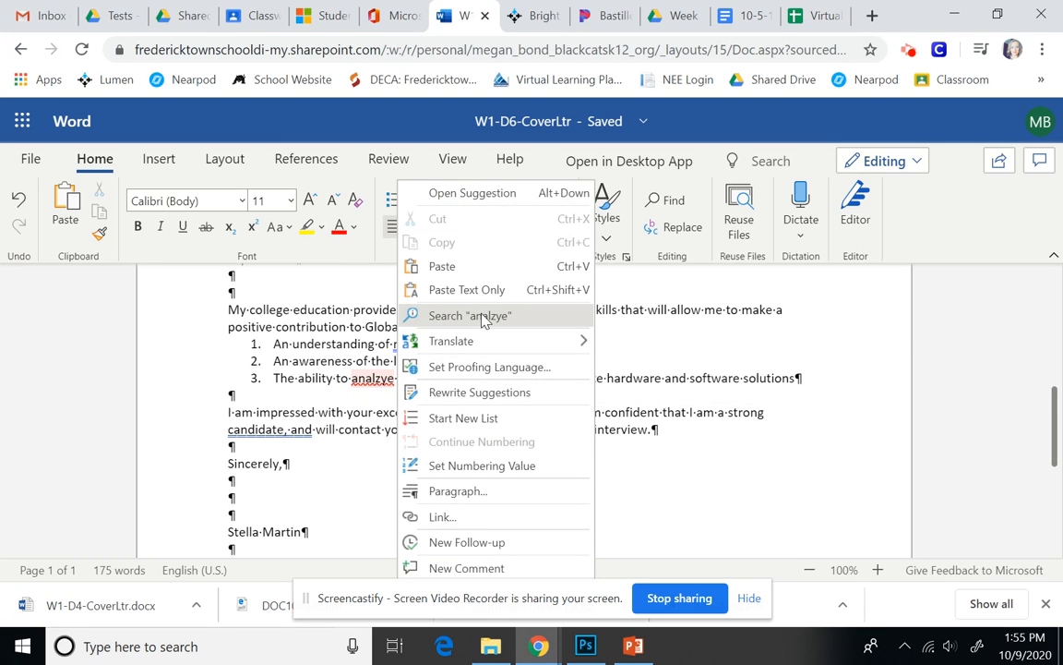
mouse_move(482, 342)
left_click(383, 379)
double_click(383, 379)
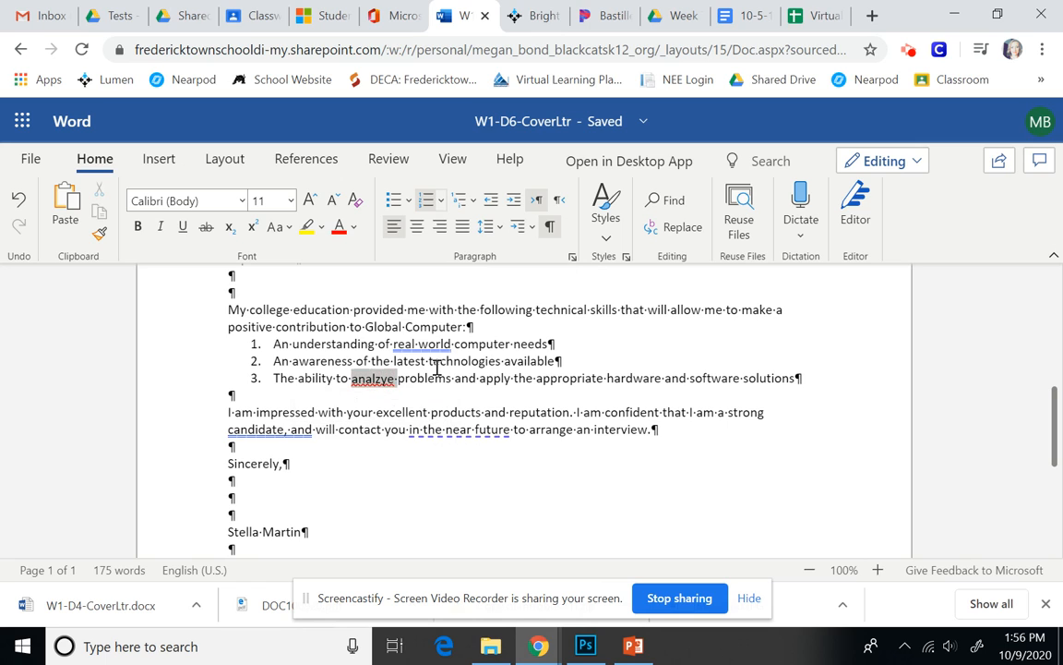
left_click(361, 378)
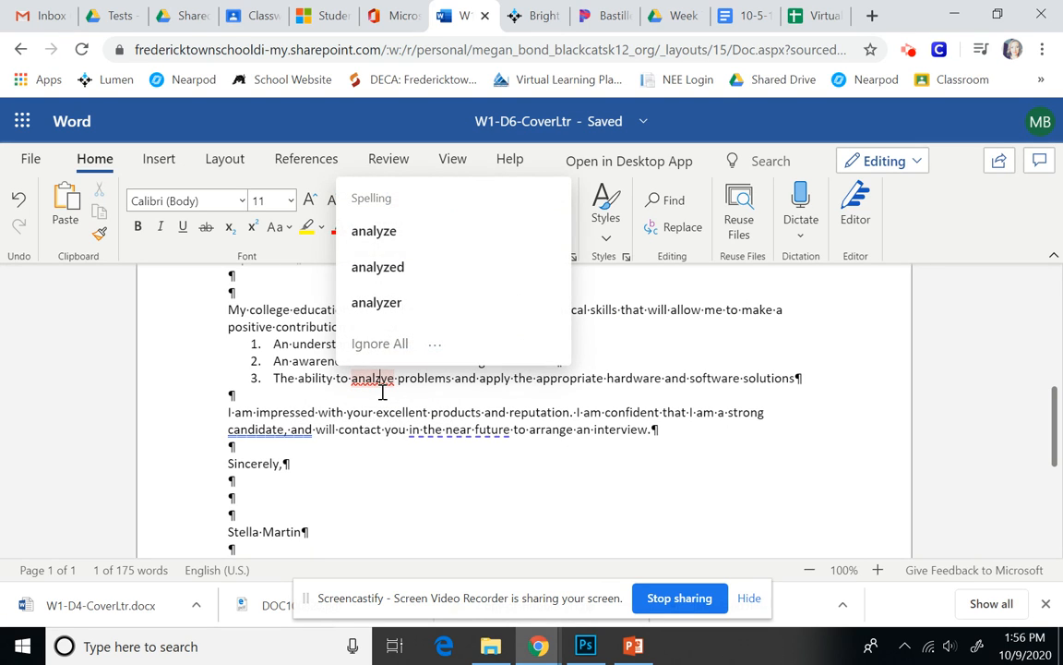
left_click(400, 233)
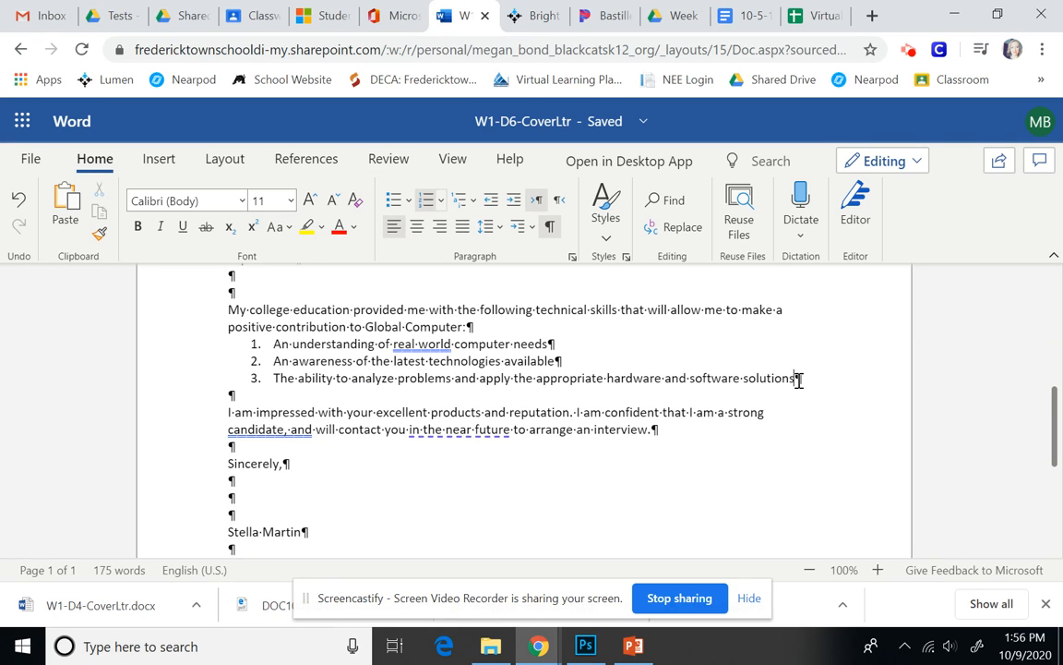
Add skill 4, 'Hands on experience with a wide variety of computer equipment', and end the list.
key("Return")
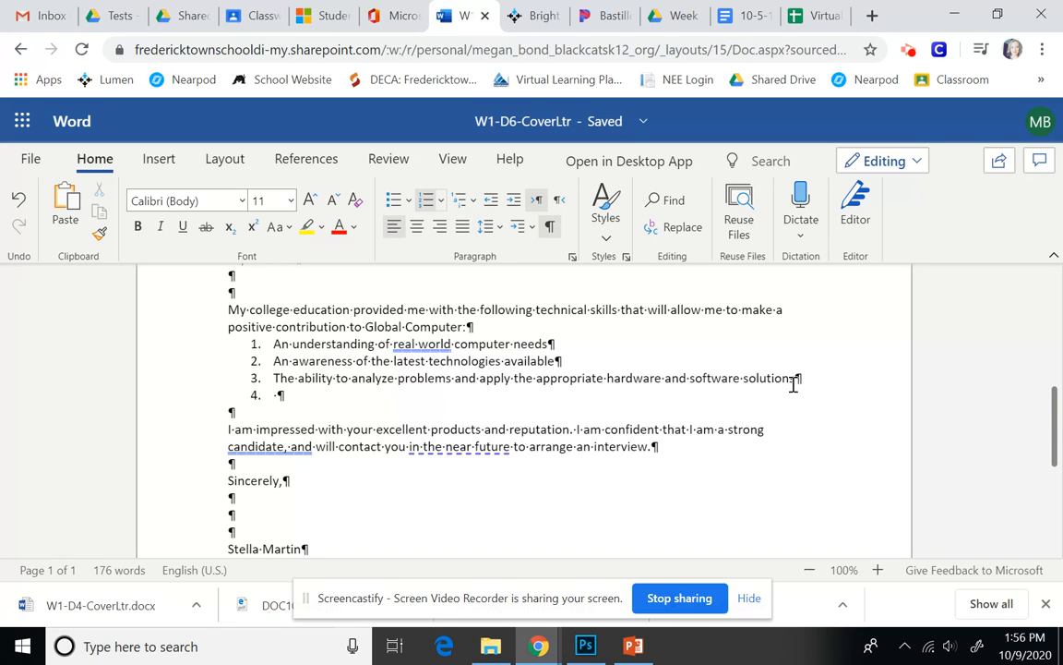
type("Hands on ex")
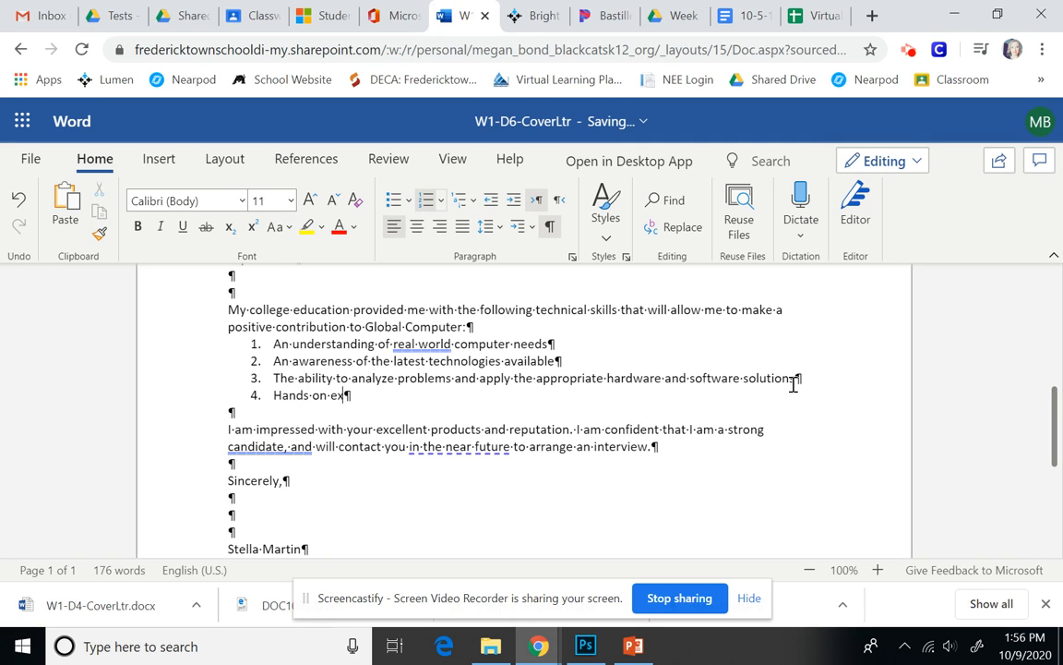
type("perience with a wide va")
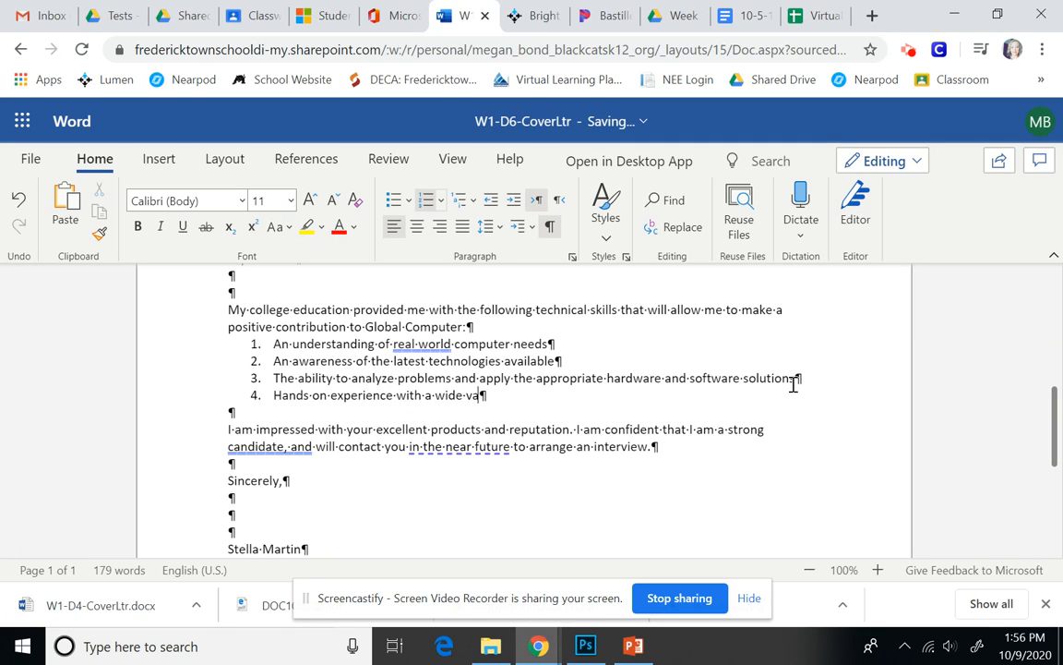
type("riety of computer equipment")
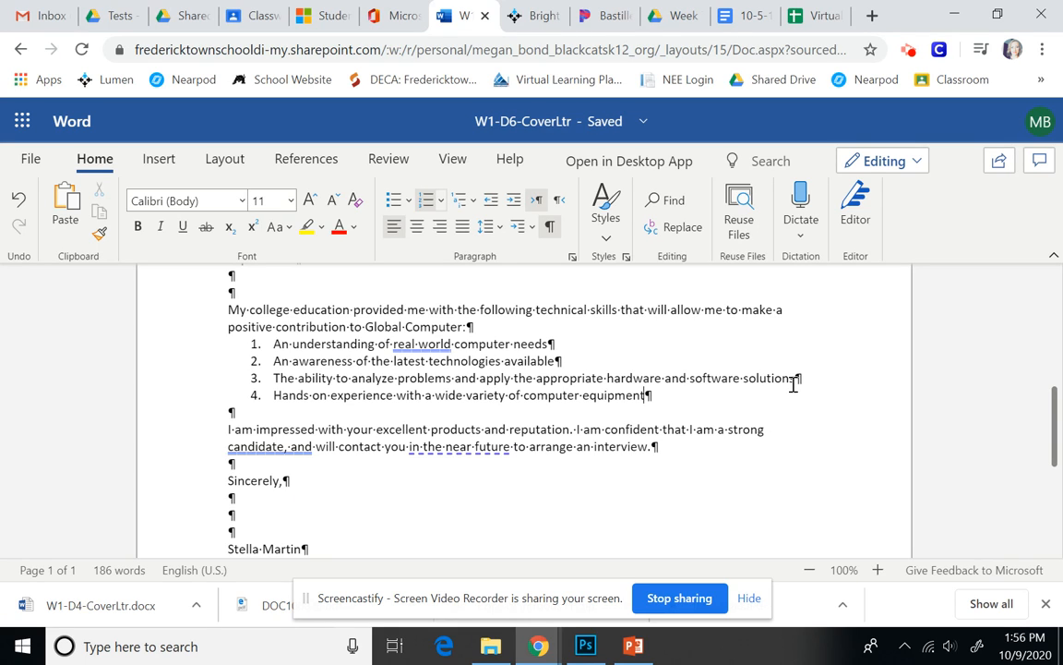
key("Return")
key("Return")
key("Return")
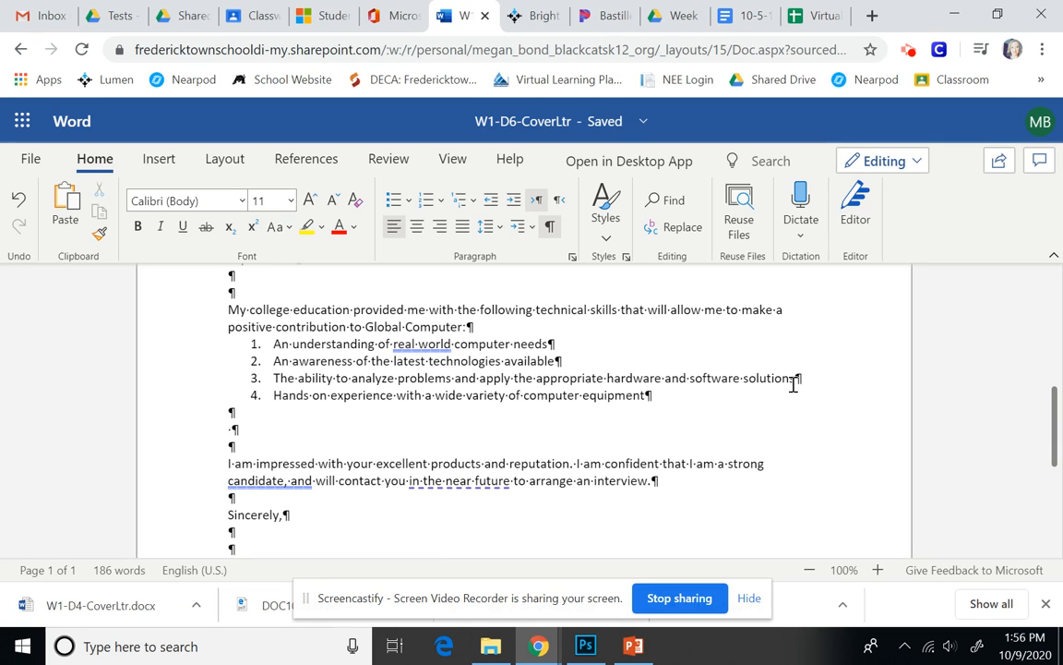
Type the sentence about Best Computers sales-related knowledge benefiting Global Computer, ending with a colon, then a new line.
key("BackSpace")
type("My experience")
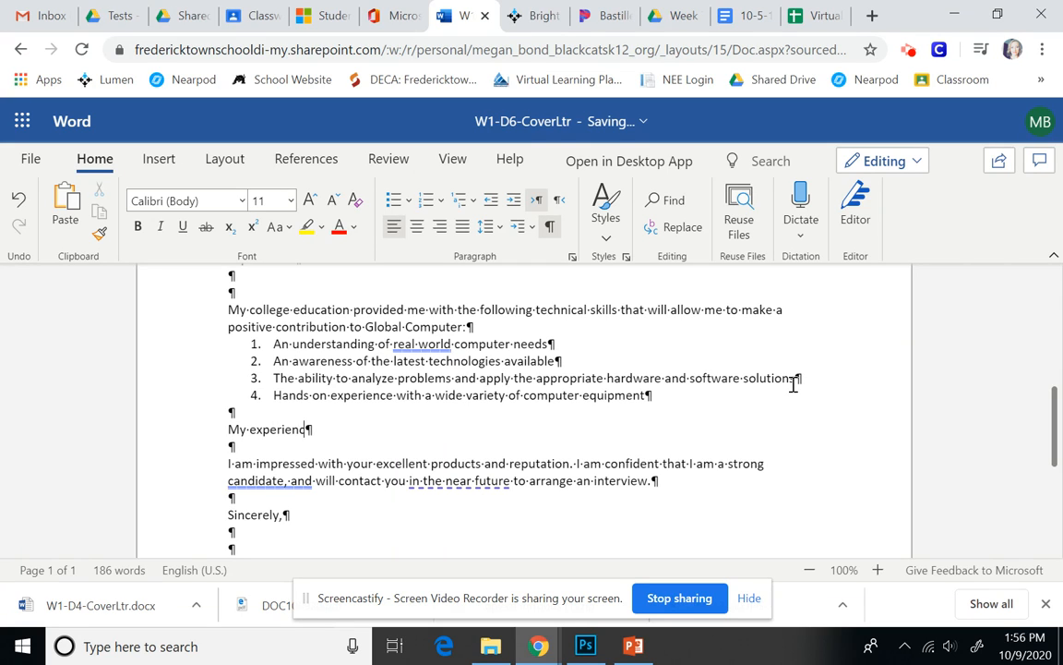
type(" at Best")
type("uters ")
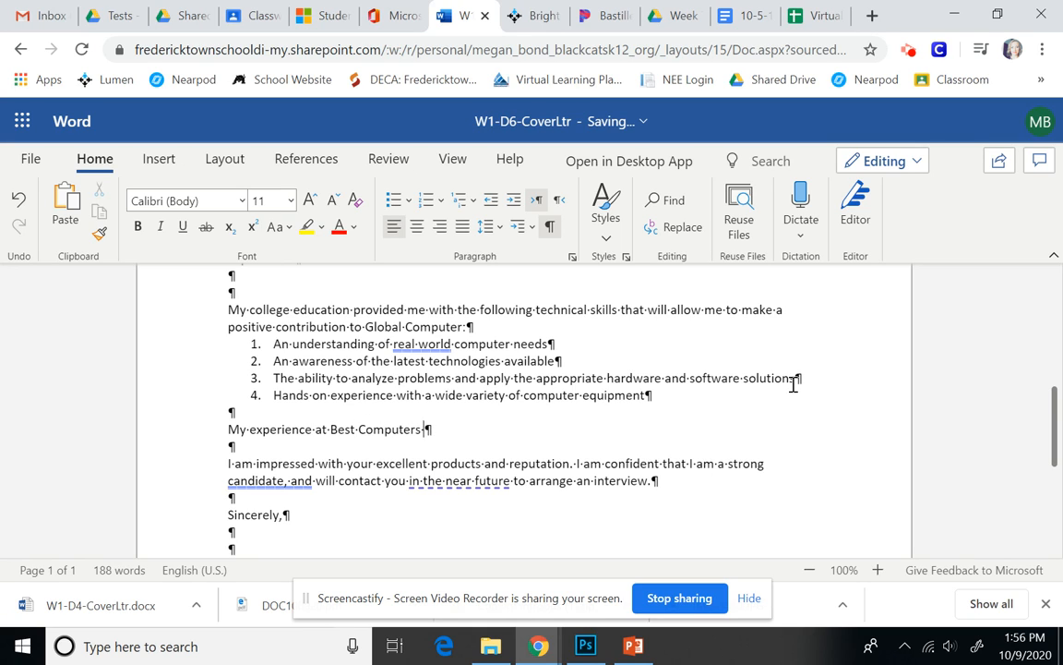
type("provided me with the following")
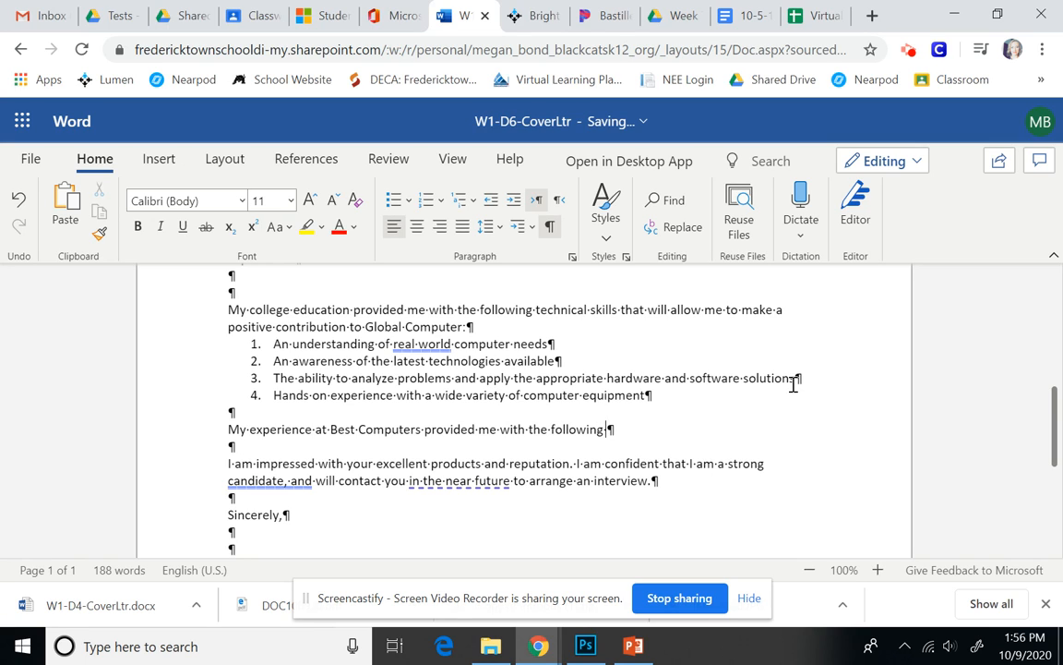
type(" sales related knowledge")
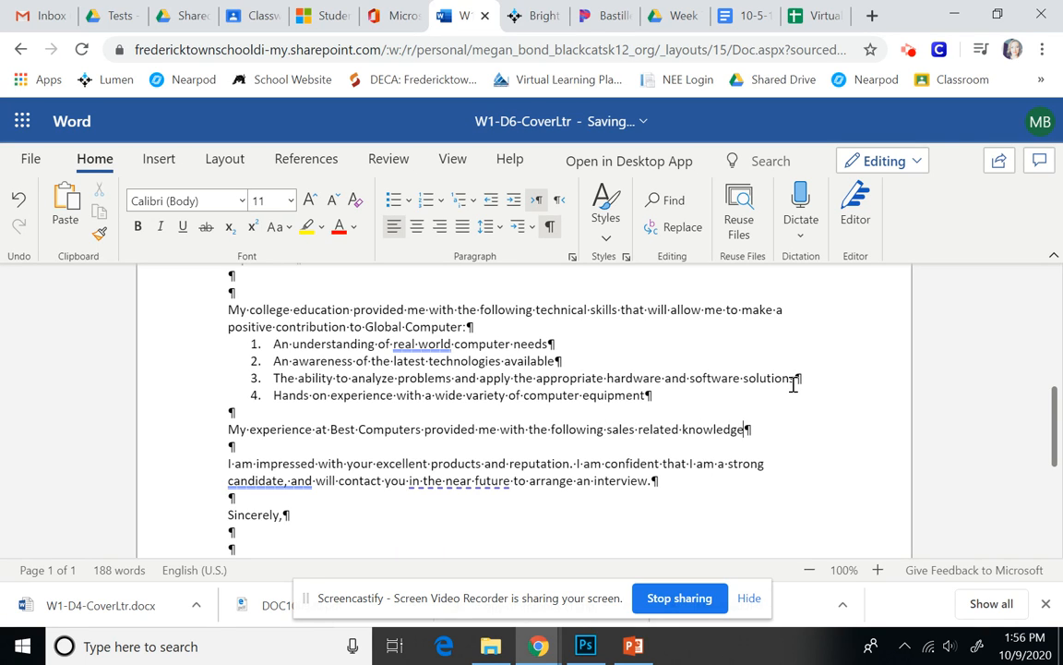
type(" that would bene")
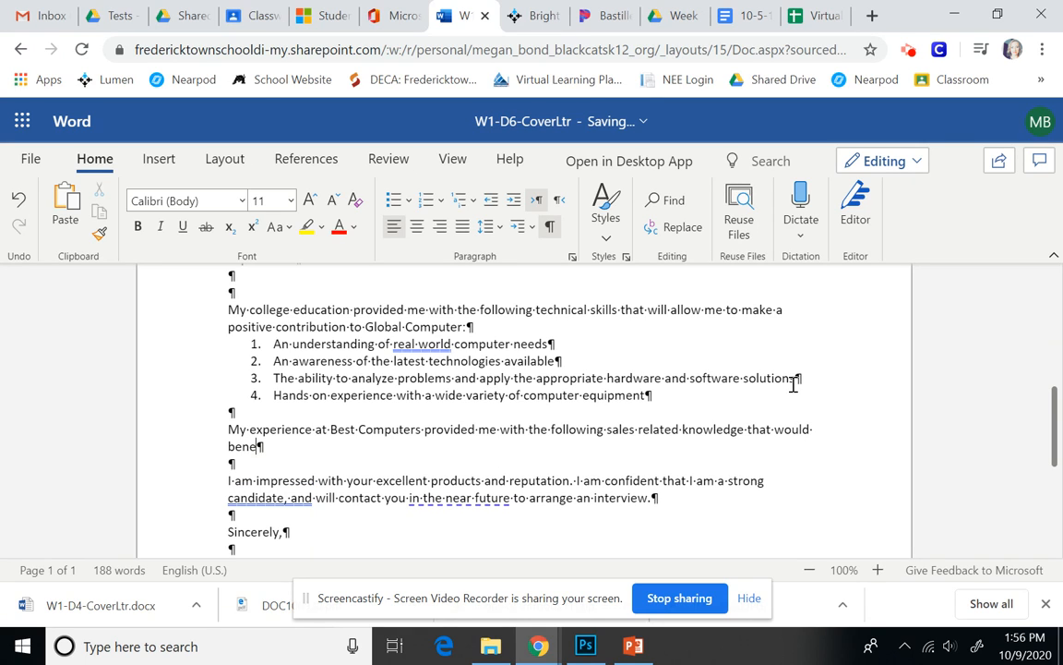
type("fit:Glob")
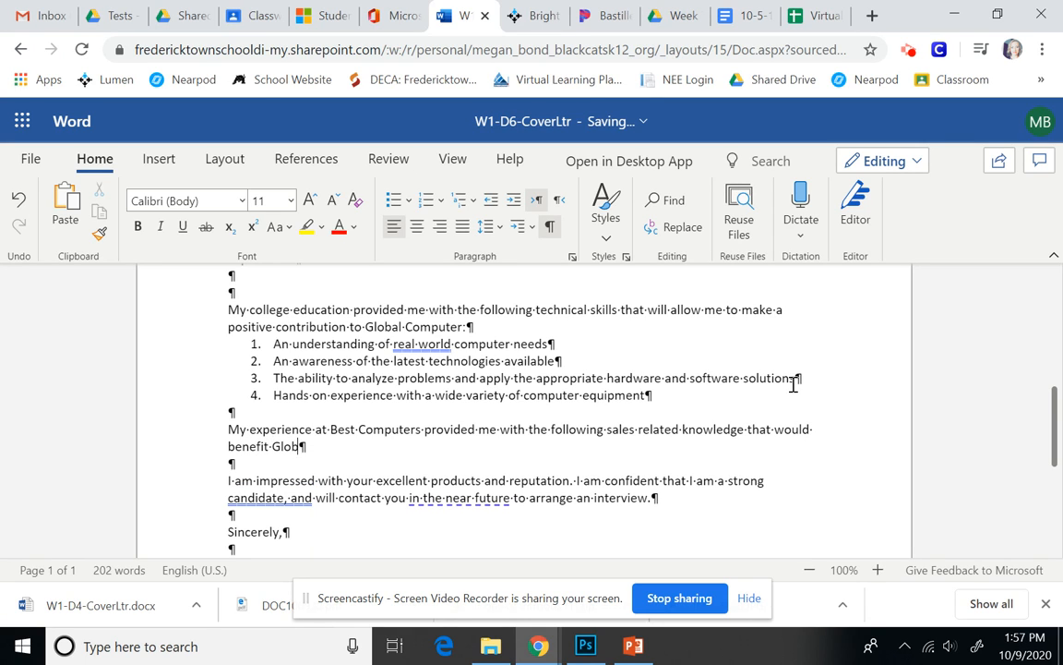
type("al Computer")
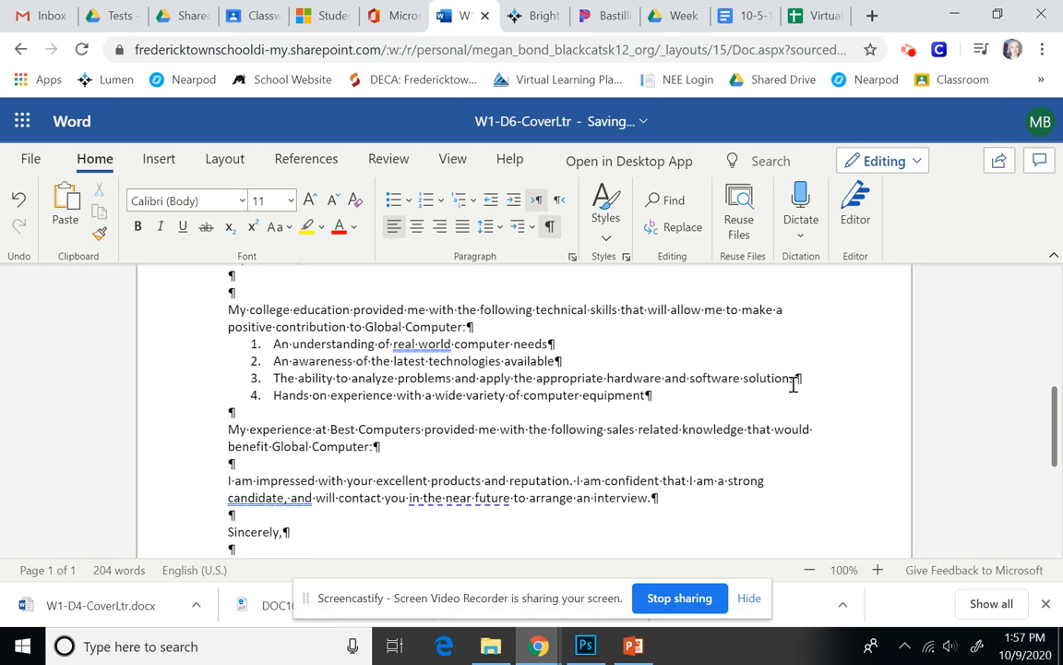
type(":")
key("Return")
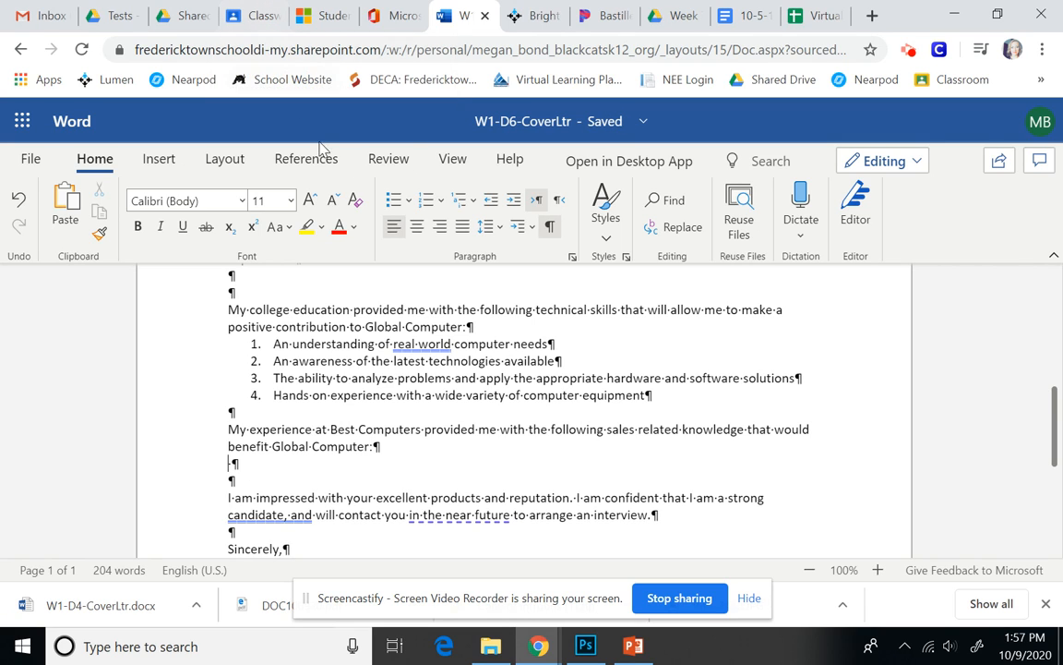
Start a bulleted list with the consultative sales skills and client-requirements analysis items.
left_click(393, 200)
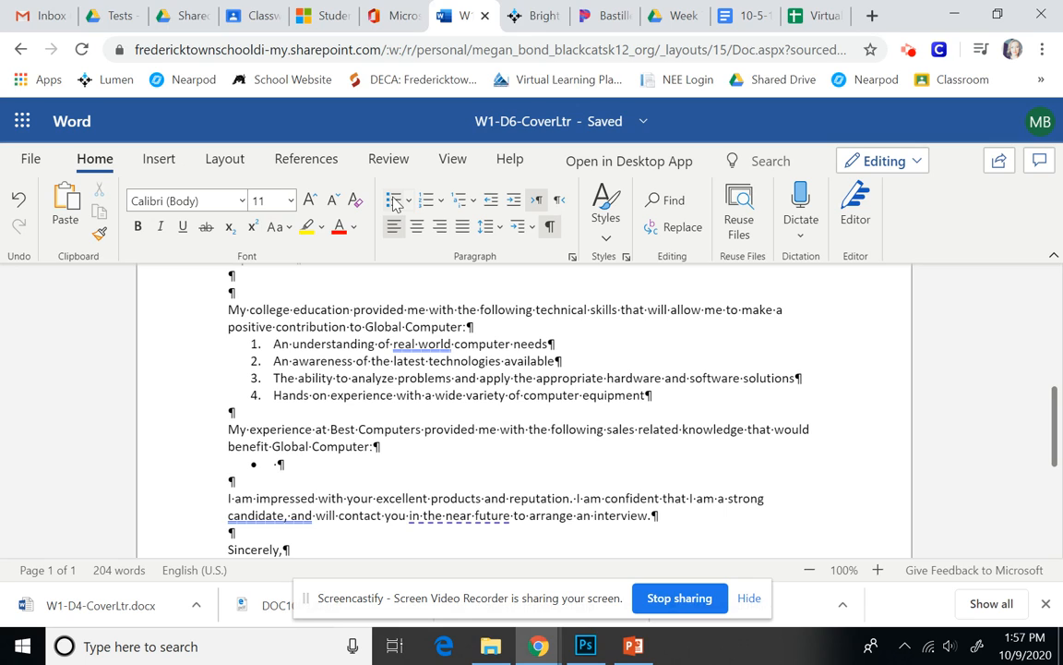
type("Skill in using consul")
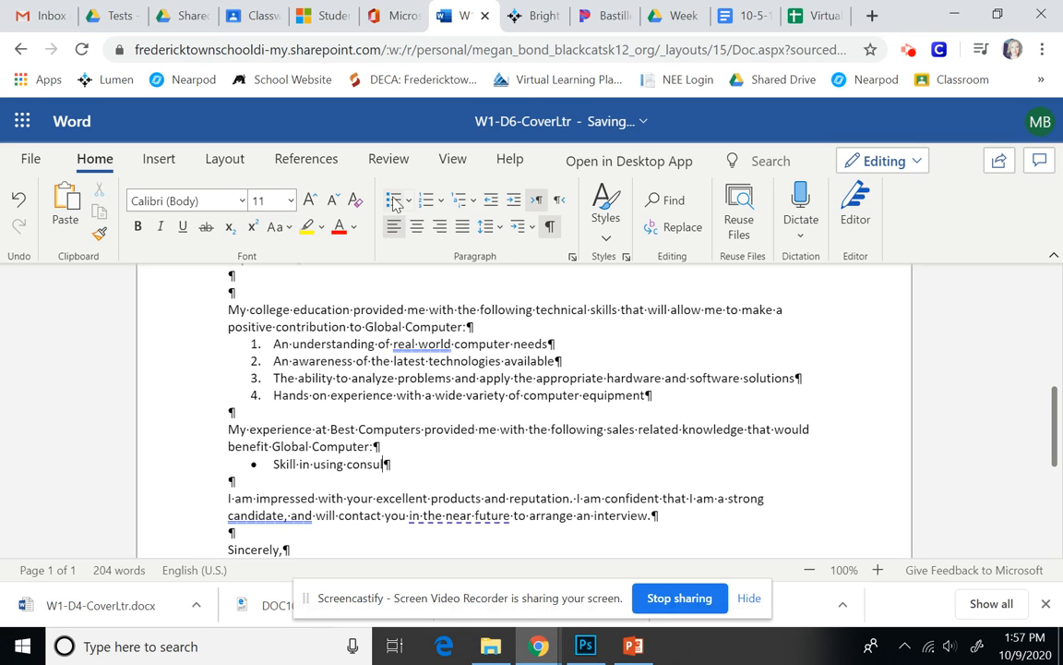
type("tative sales ki")
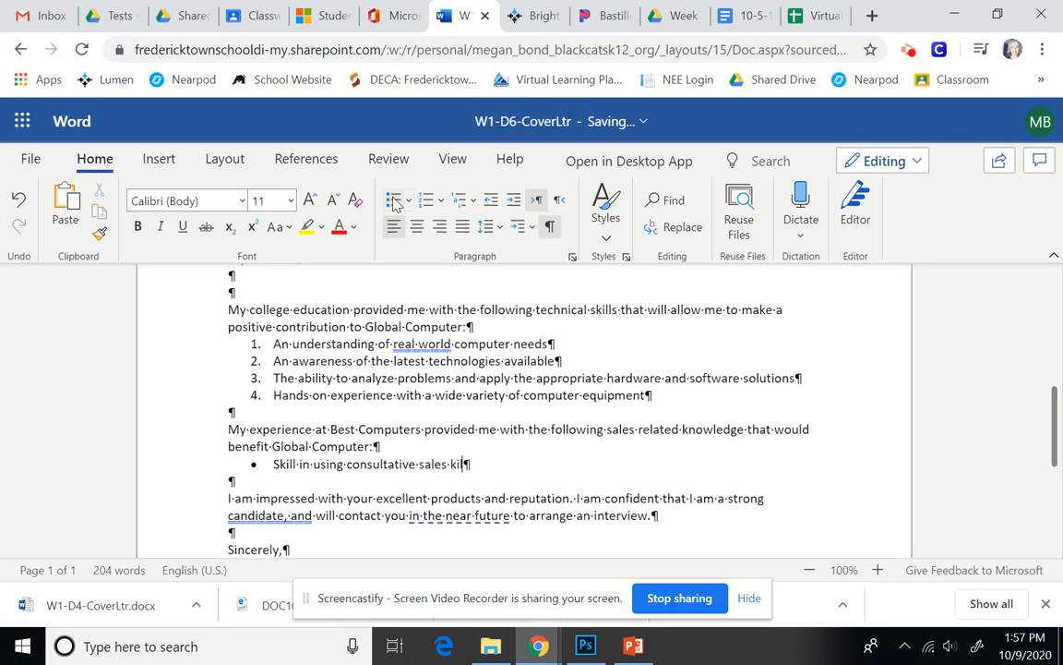
key("BackSpace")
key("BackSpace")
type("skills to learn about c")
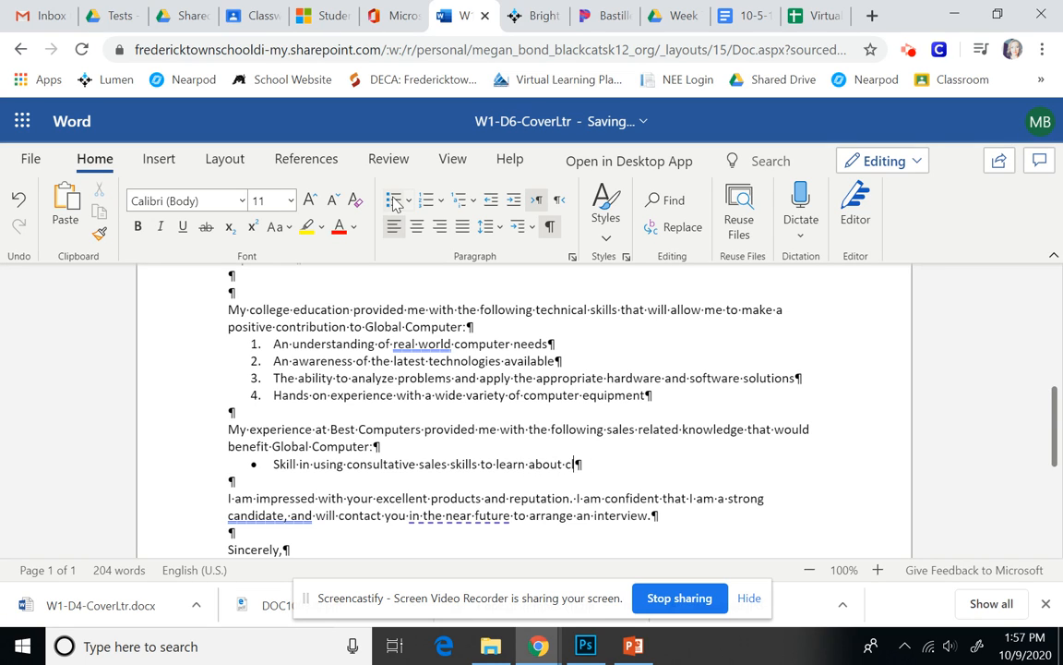
type("lients' needs")
key("Return")
type("Adeptness")
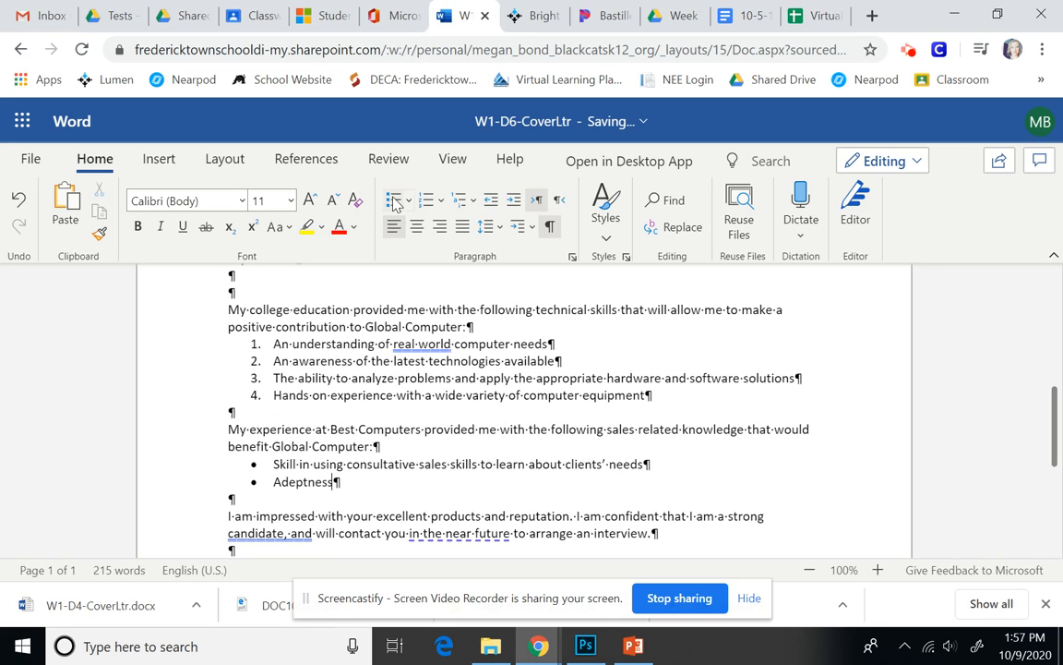
type(" in analyzing client requirements and address")
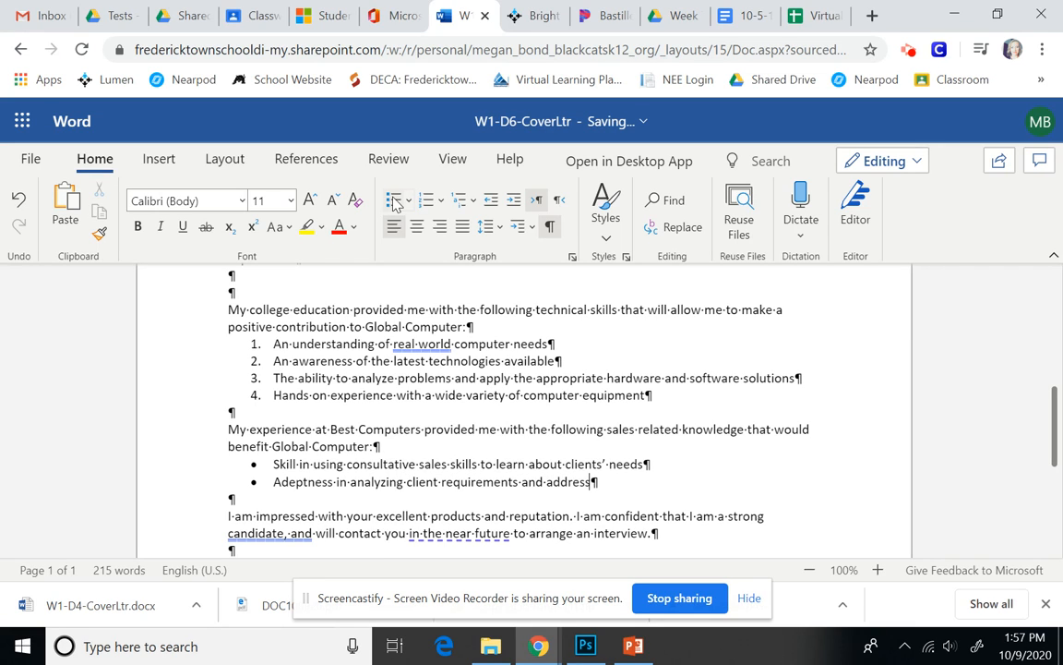
type("ing their business iss")
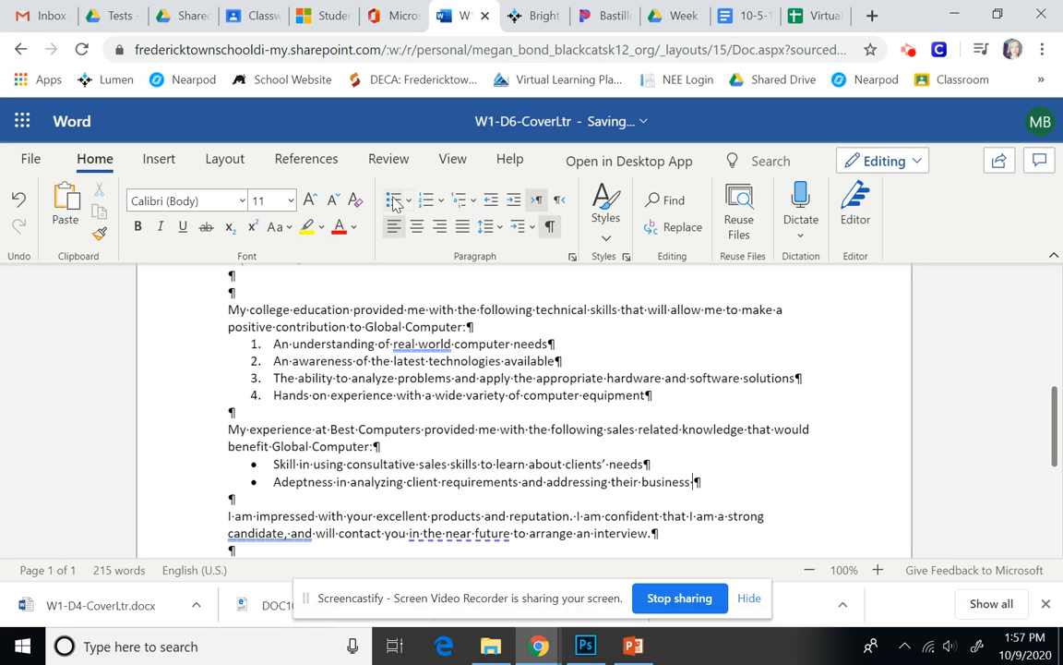
type("ues")
Add bullets on articulating solutions, handling objections, and providing a training and implementation plan.
key("Return")
type("Competince in art")
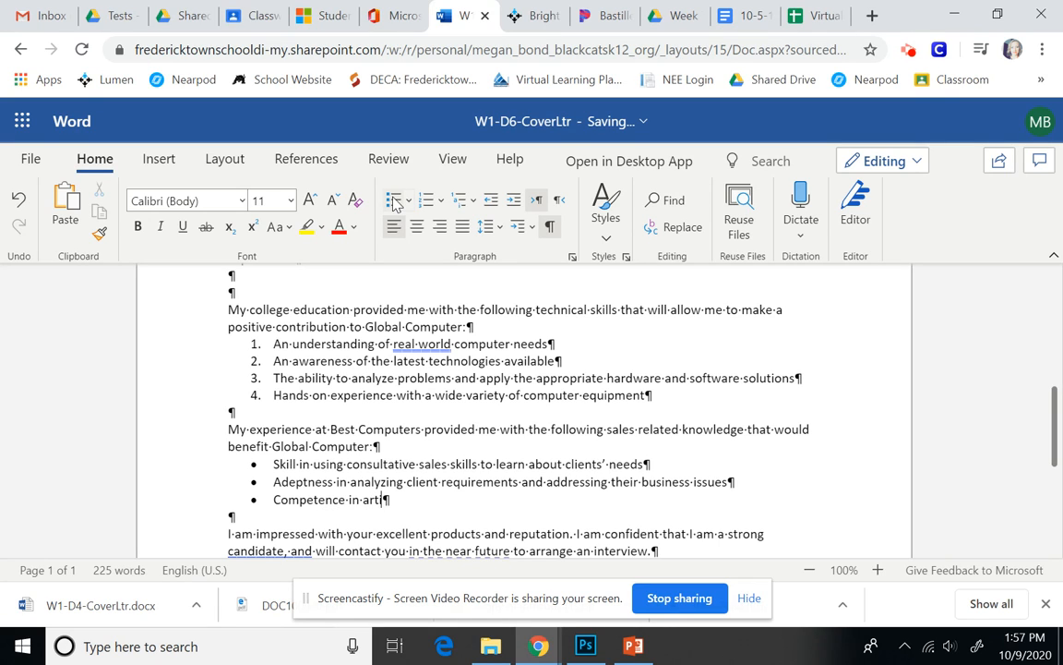
type("iculating solu")
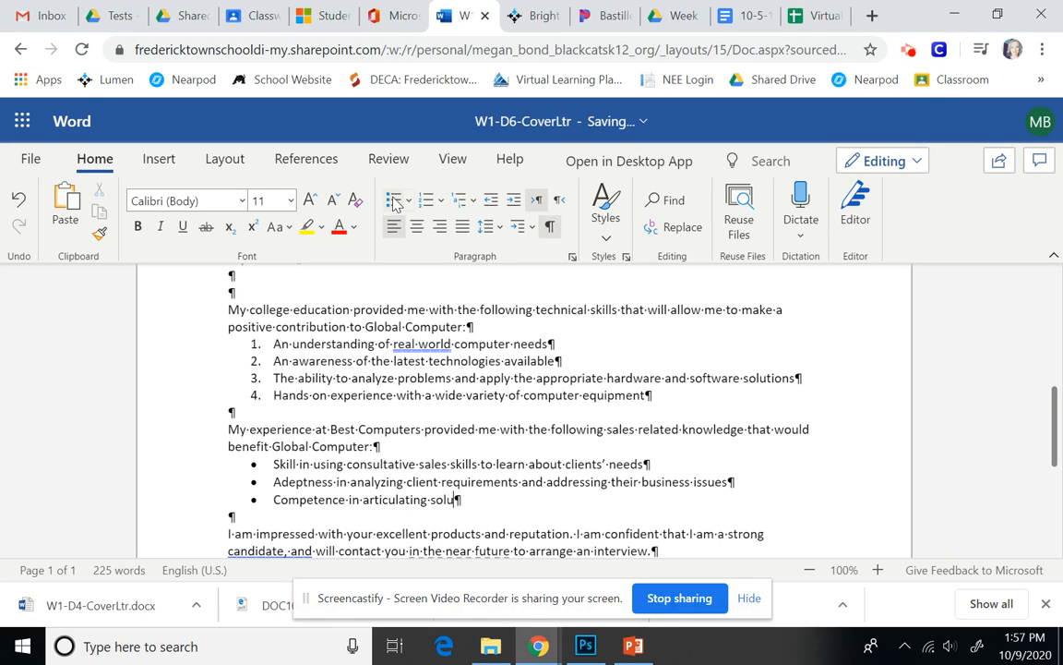
type("tions and demonstrating product benefits to the client")
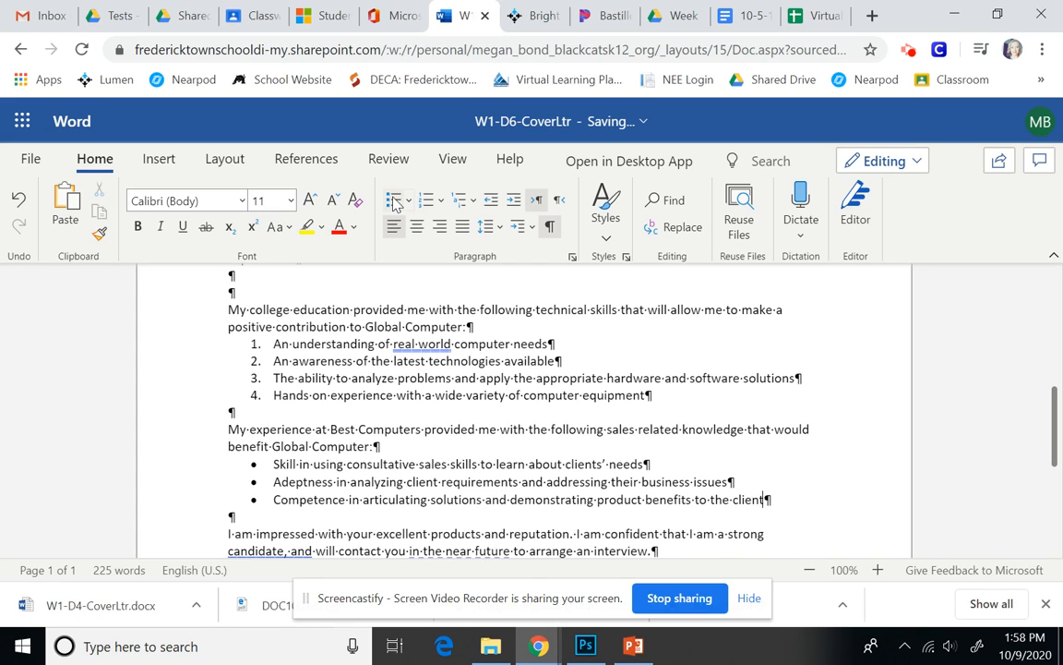
key("Return")
type("Proficiency in handling object")
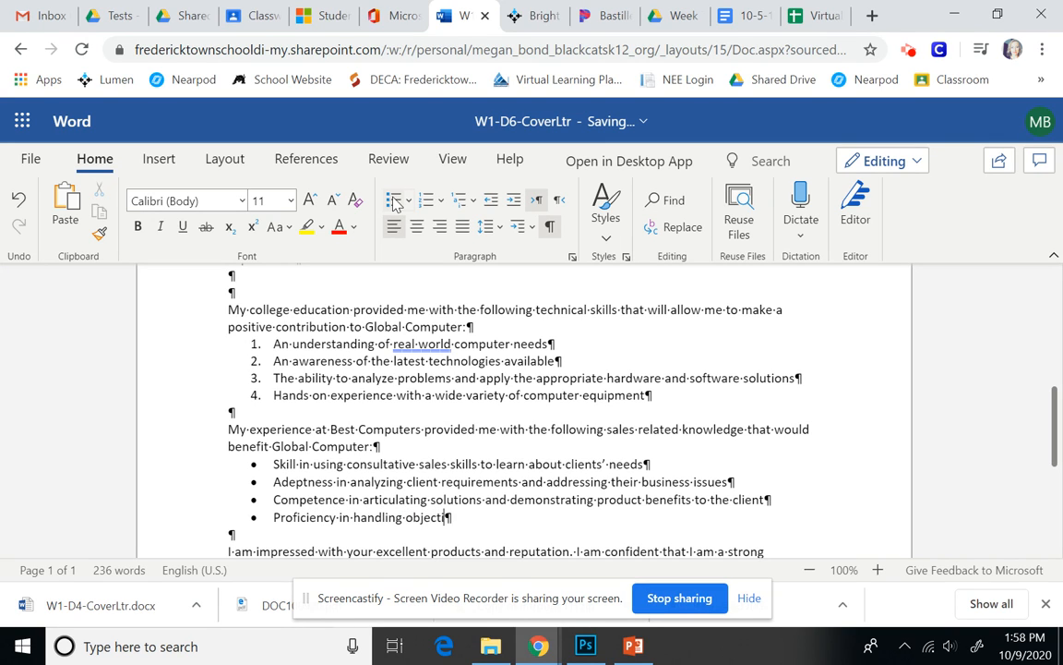
type("ions")
key("Return")
type("Ab")
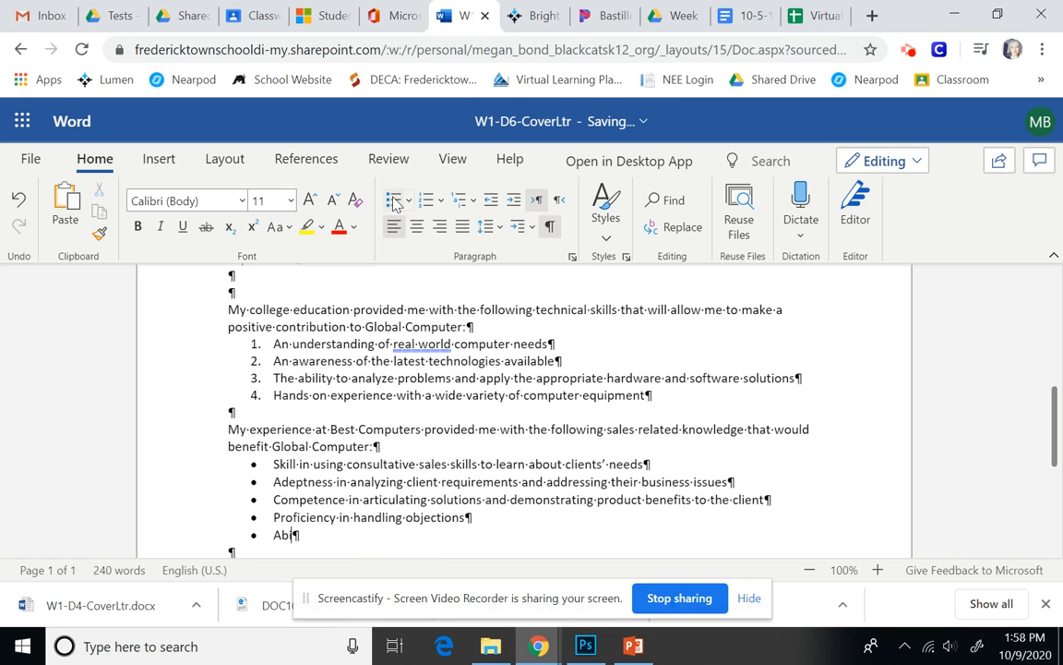
type("ility to provide a training and implementation plan that ")
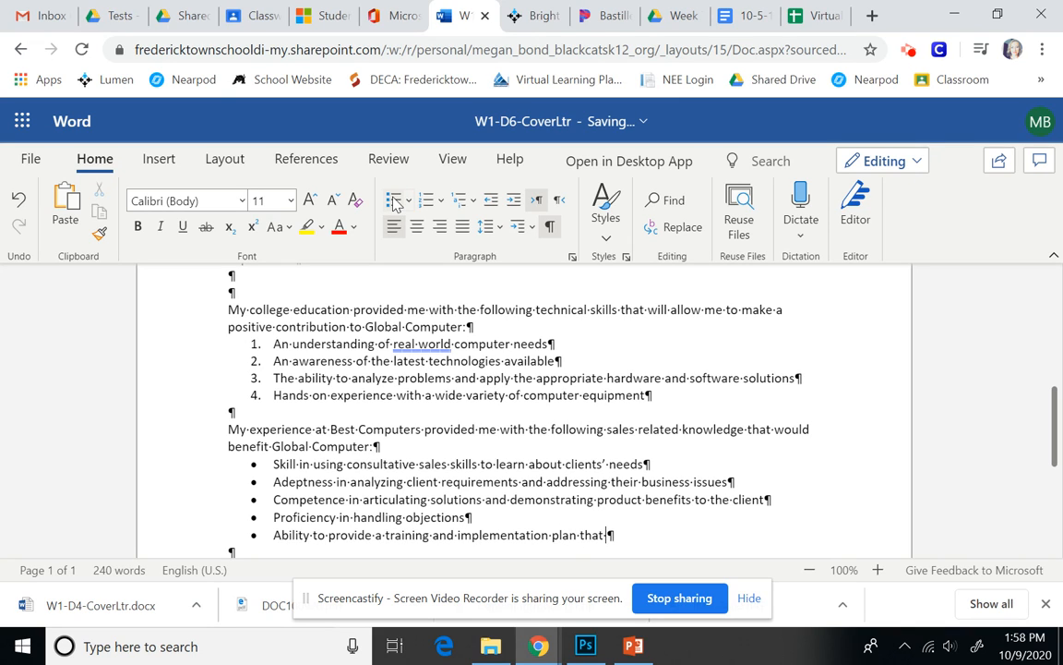
type("ensures high customer satisfaction")
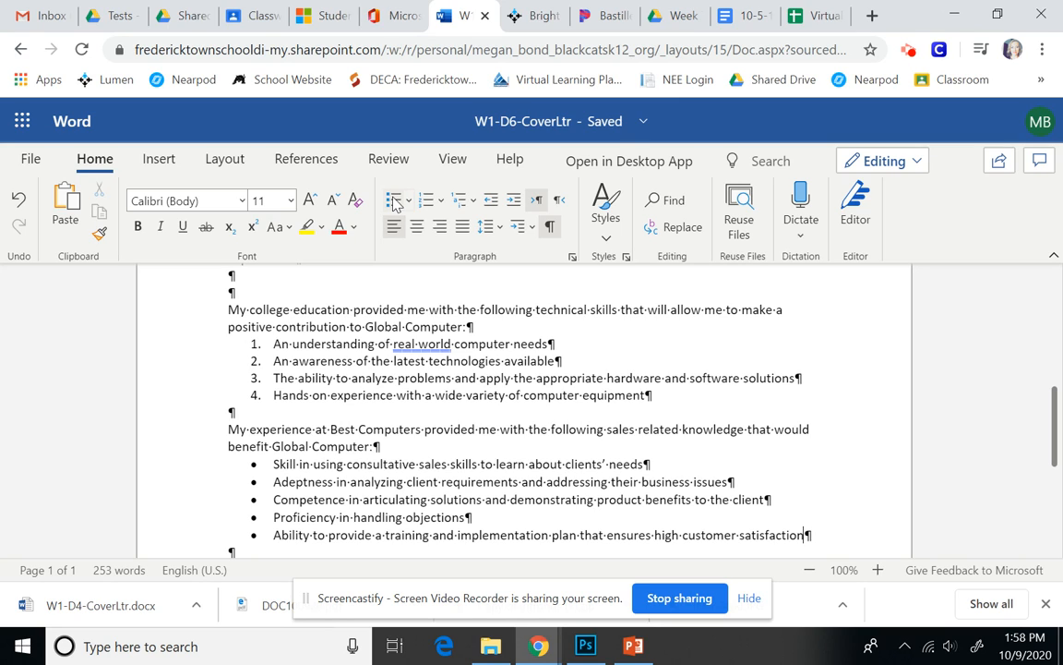
Download a copy of W1-D6-CoverLtr via File > Save As > Download a Copy.
left_click(810, 571)
left_click(811, 571)
left_click(811, 571)
left_click(810, 570)
left_click(811, 571)
left_click(811, 571)
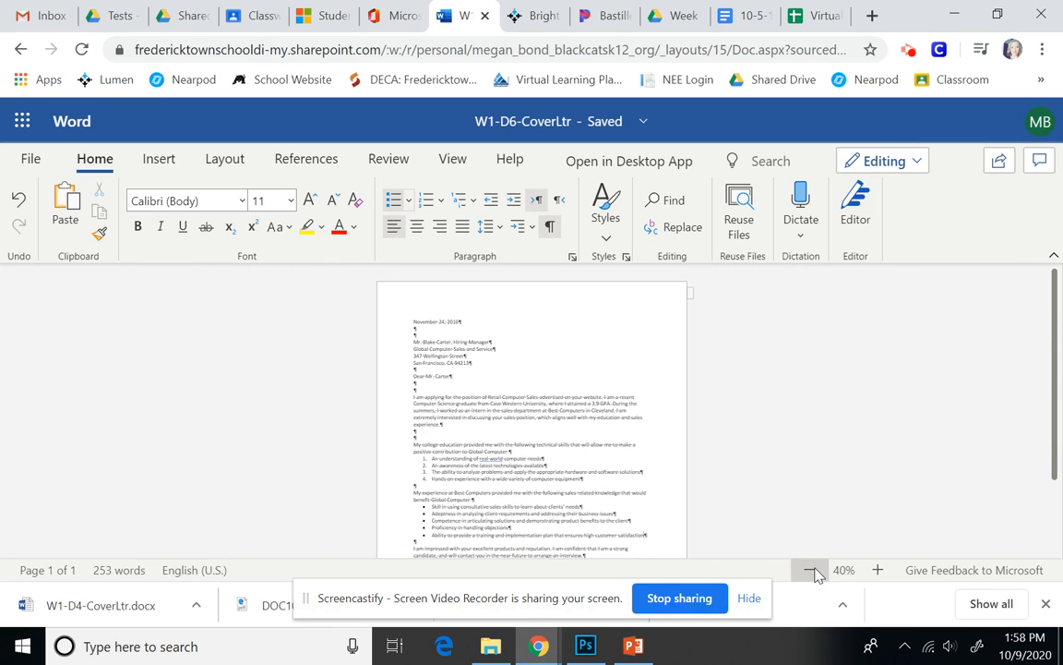
left_click(810, 571)
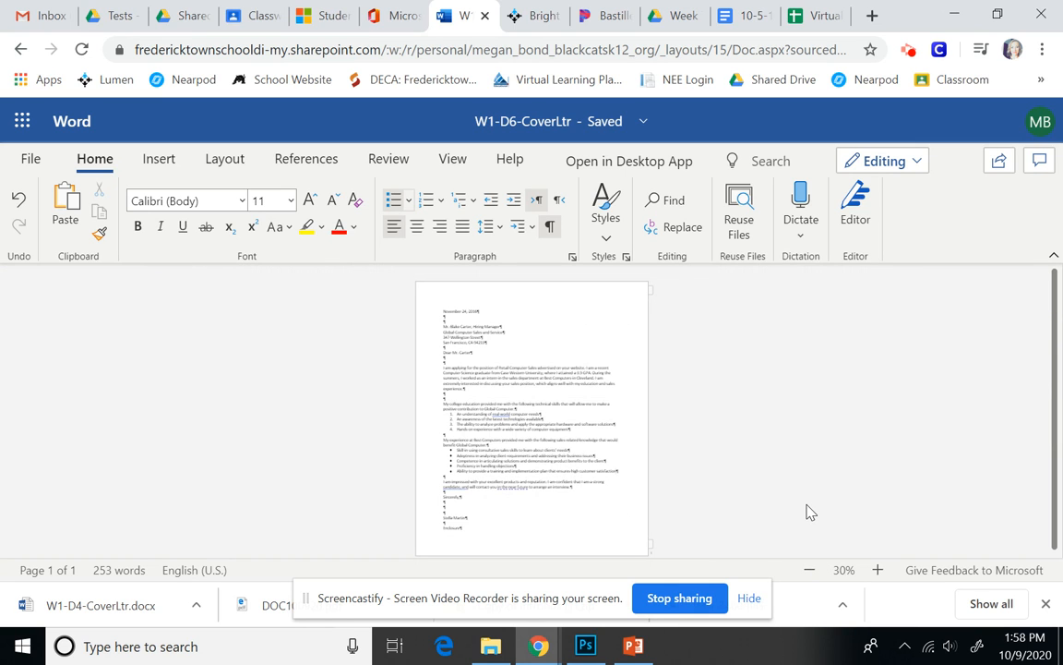
left_click(37, 161)
left_click(55, 341)
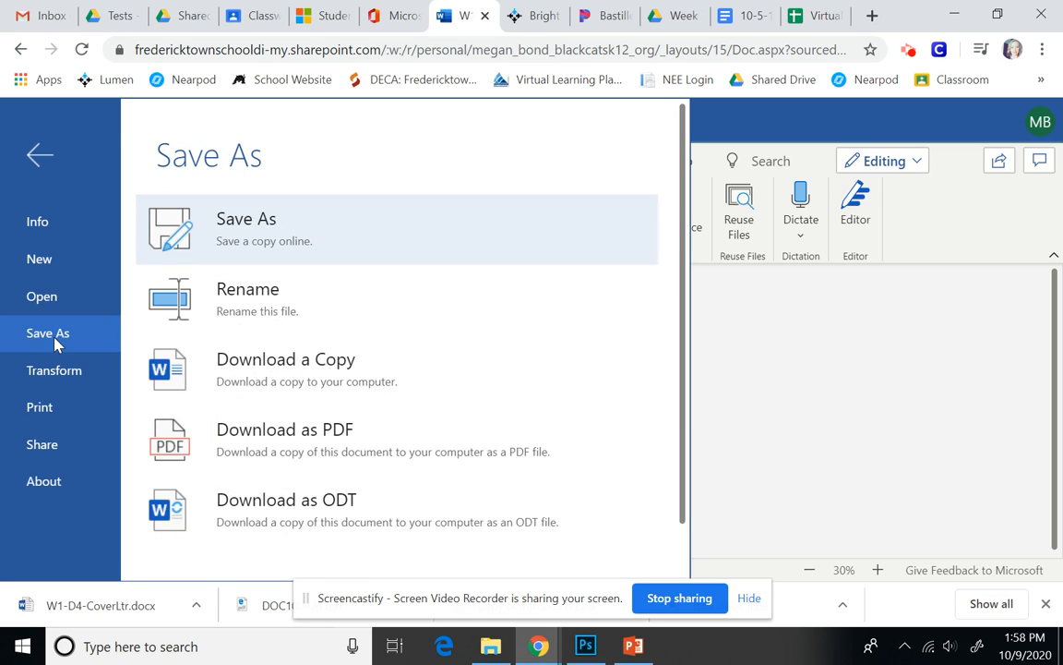
left_click(312, 373)
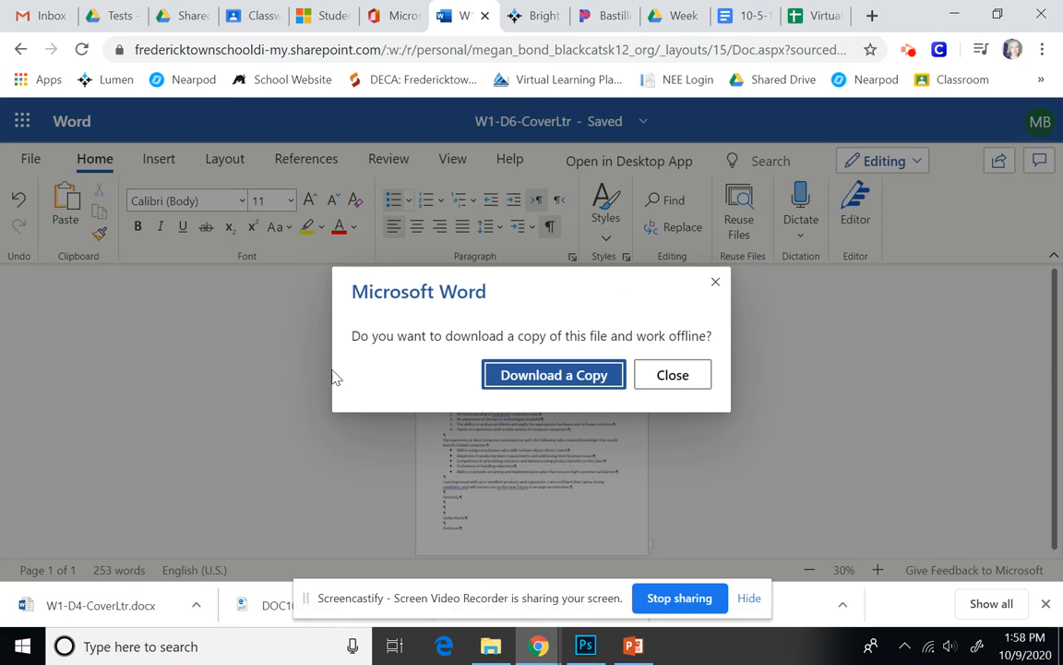
left_click(522, 382)
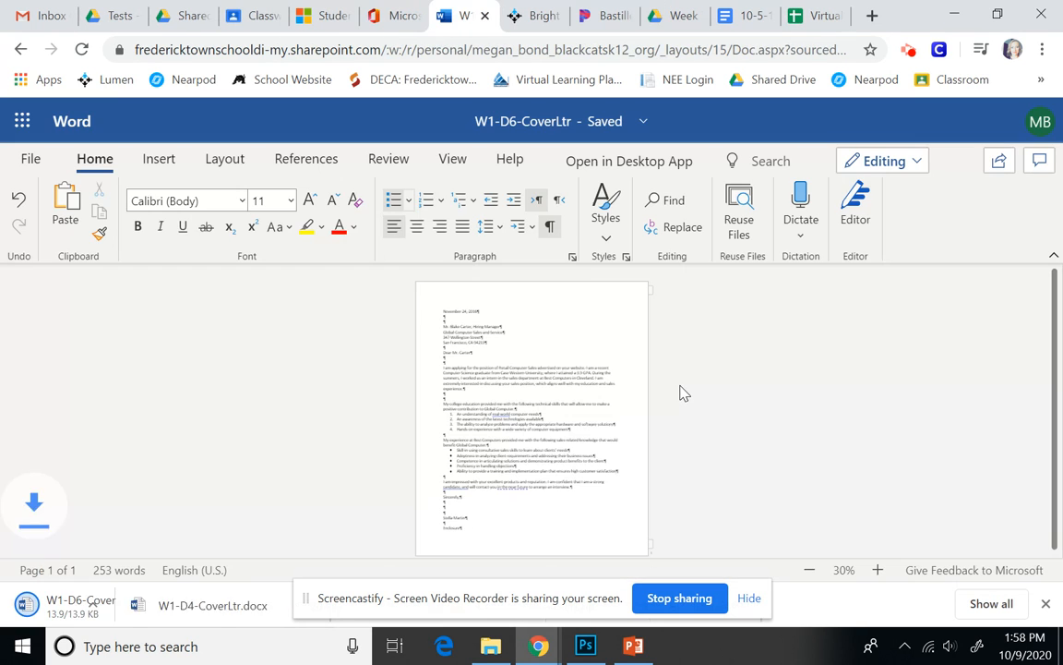